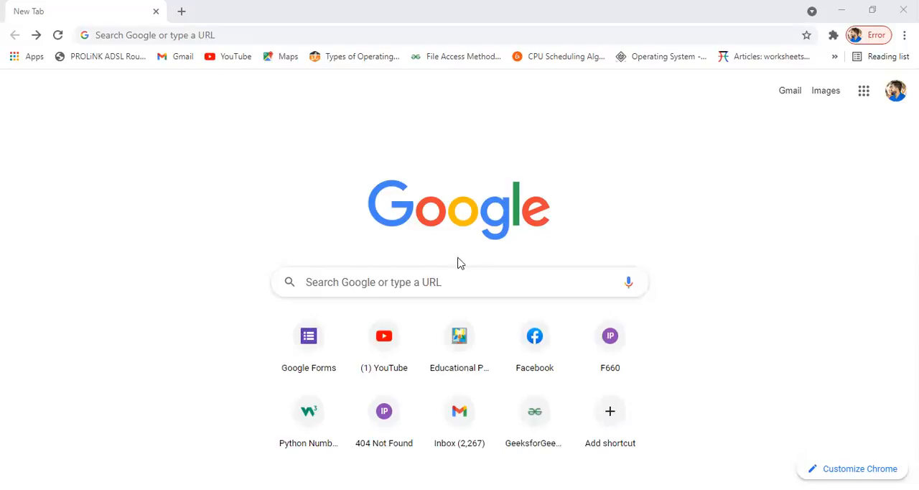
- Search the web for "wordwall" and open the wordwall.net home page from the results
left_click(355, 285)
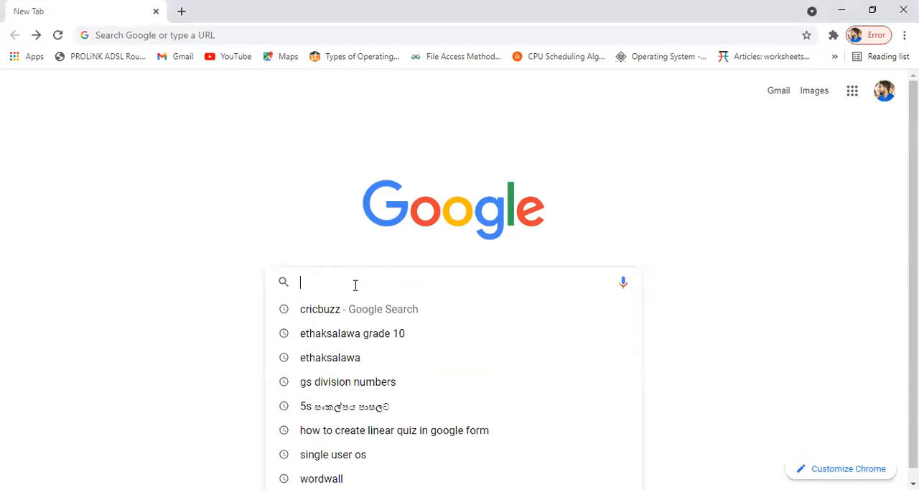
type("wordwall")
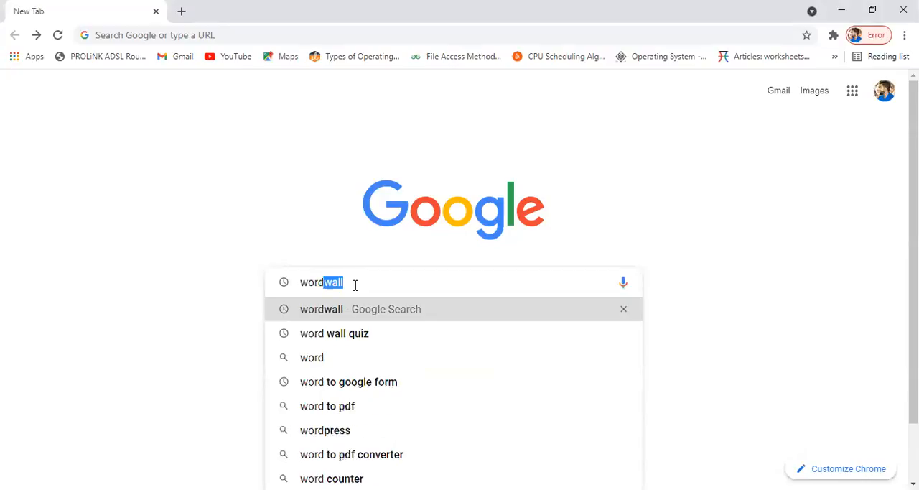
key("Right")
key("Return")
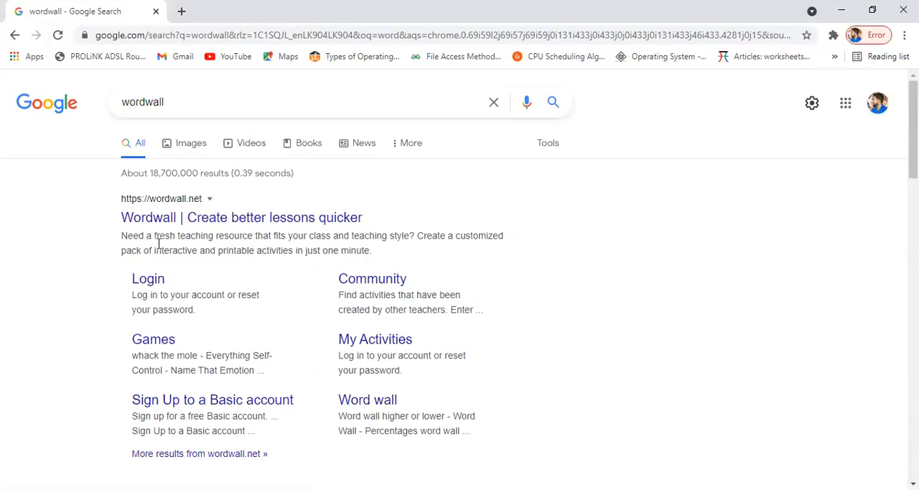
left_click(208, 224)
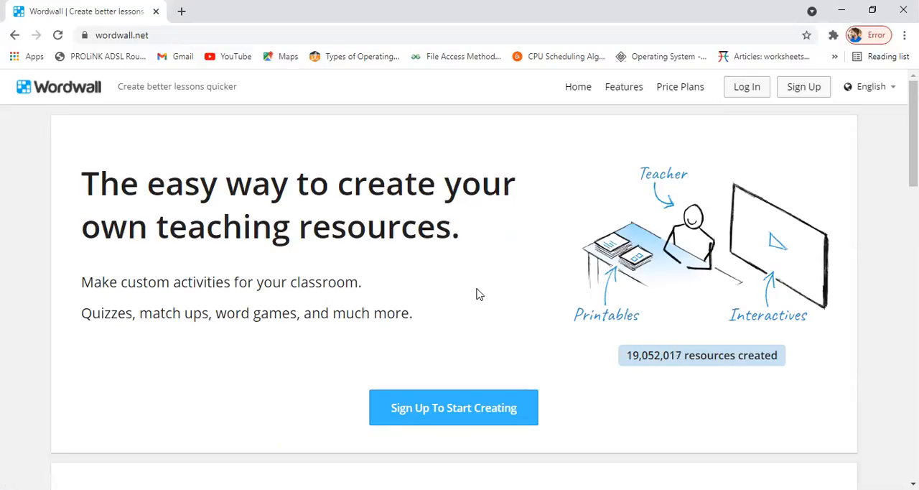
- Open the sign-up form for a Wordwall Basic account and view its fields
scroll(477, 293, "down", 2)
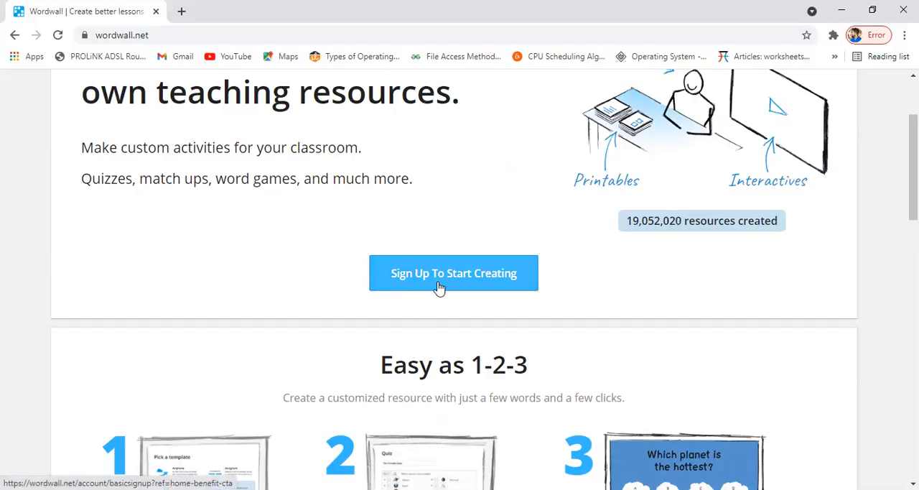
scroll(440, 288, "up", 2)
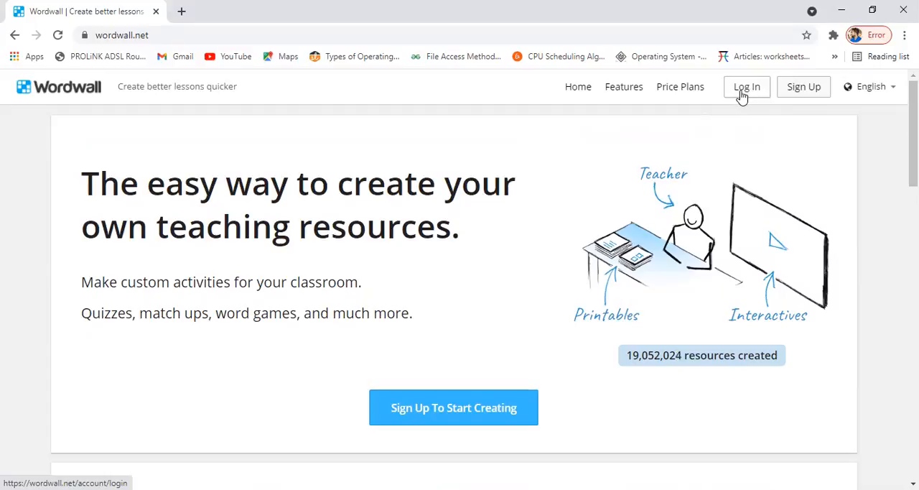
left_click(463, 415)
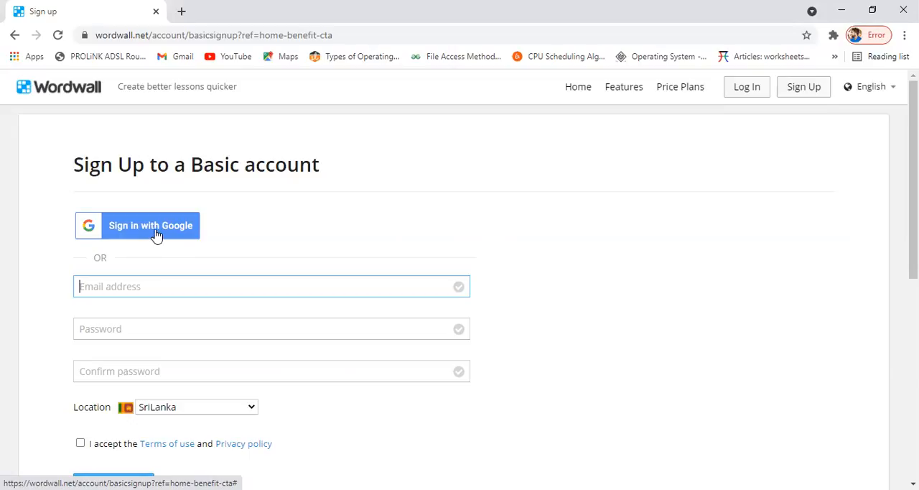
scroll(154, 232, "down", 1)
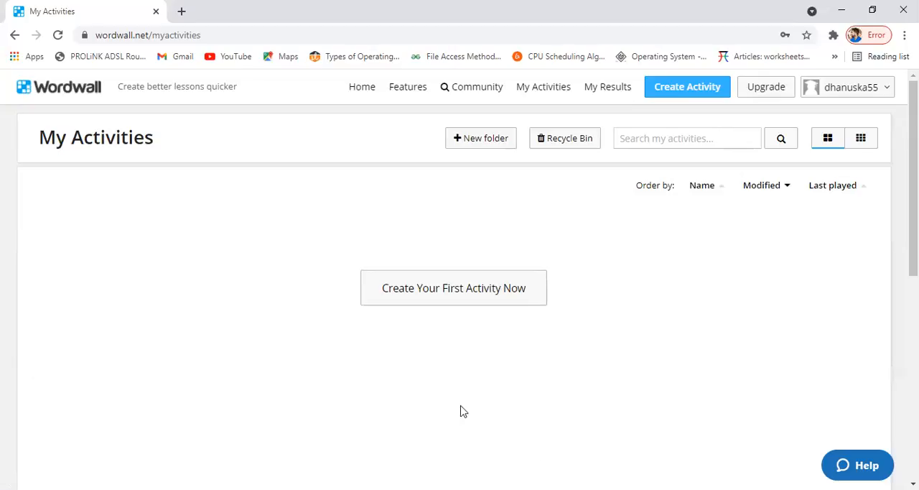
- Start creating the first activity and choose the Quiz template from the interactive templates
left_click(468, 295)
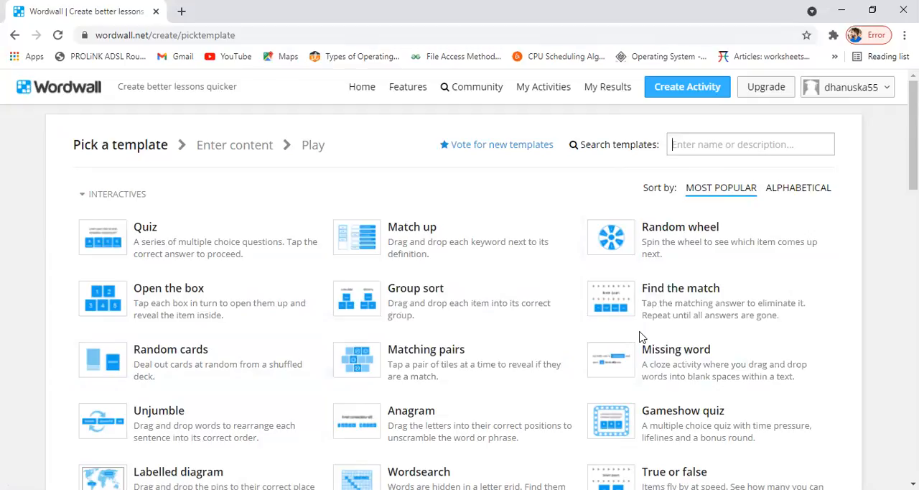
scroll(642, 337, "down", 5)
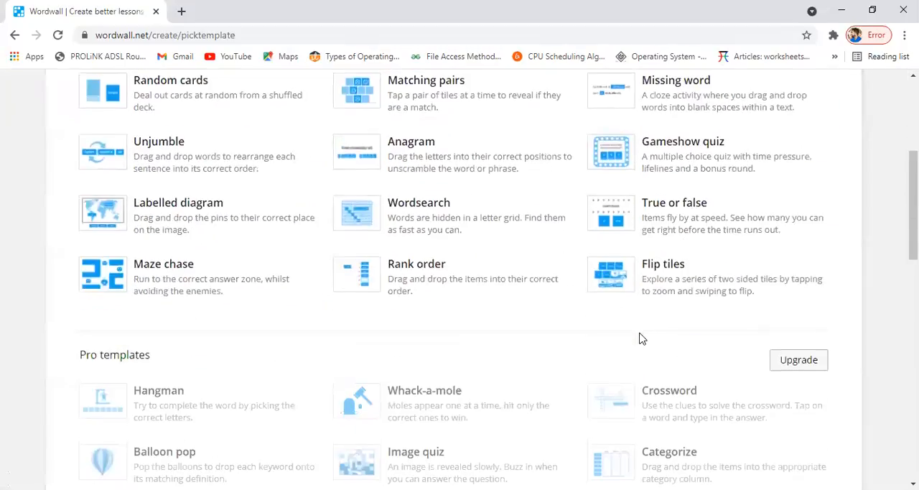
scroll(641, 338, "up", 4)
scroll(641, 337, "up", 1)
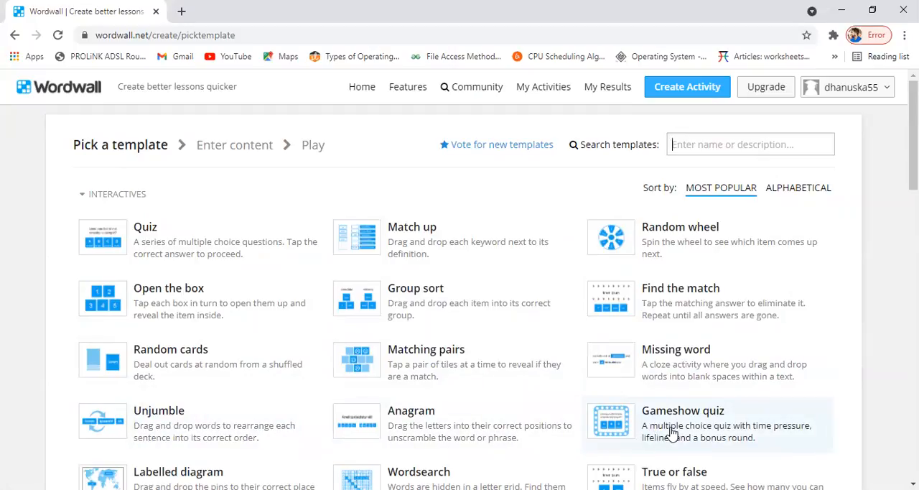
scroll(668, 431, "down", 3)
scroll(662, 429, "up", 2)
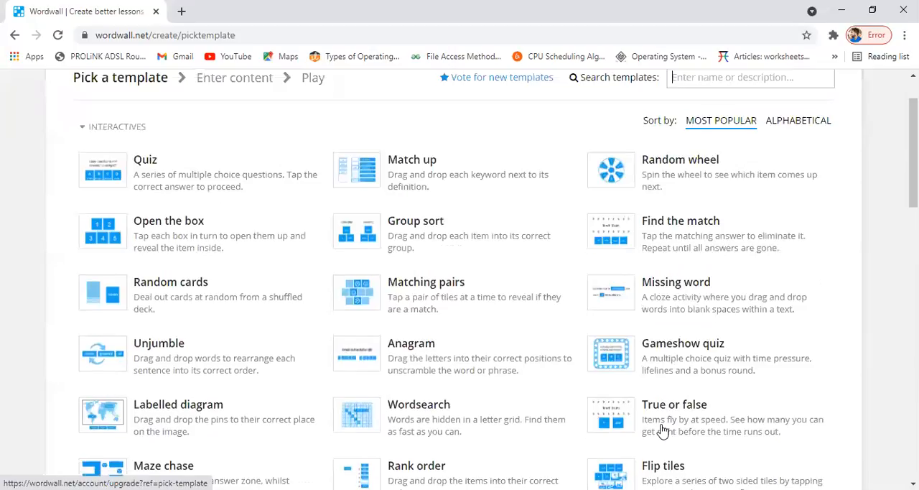
scroll(662, 430, "up", 1)
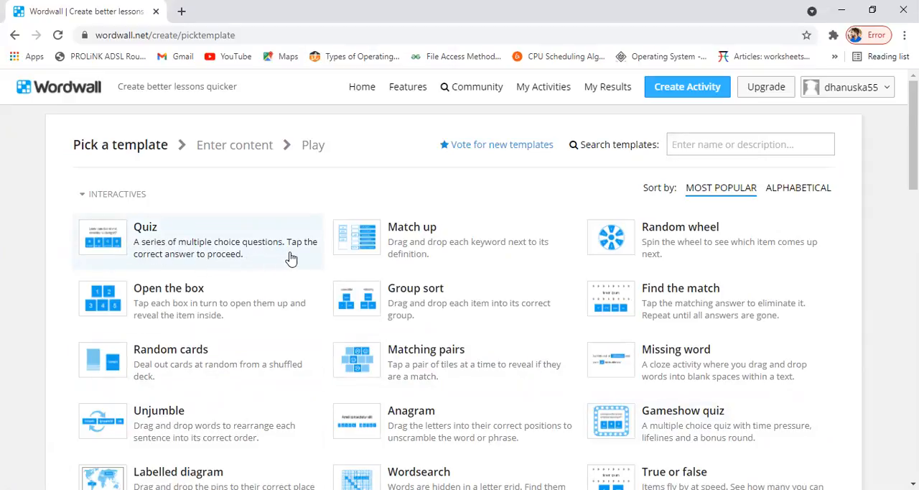
left_click(125, 243)
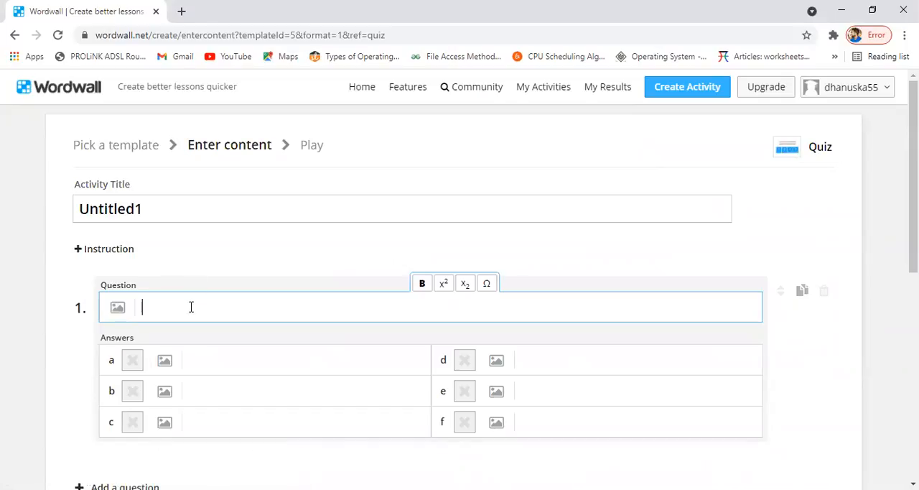
- Replace the default activity title with "Introduction"
left_click(423, 284)
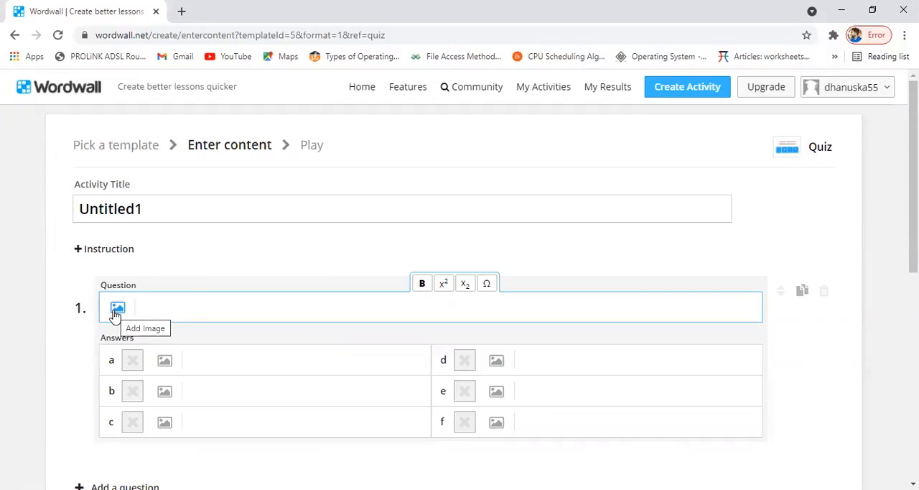
double_click(156, 205)
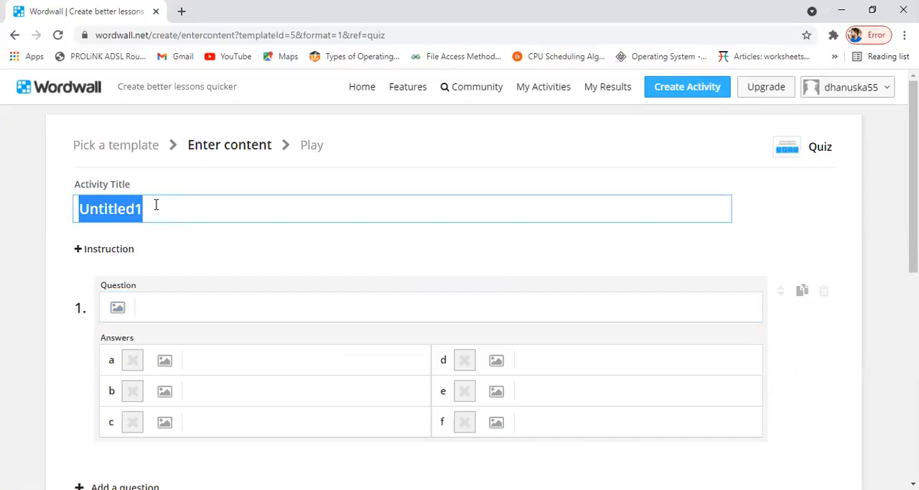
key("BackSpace")
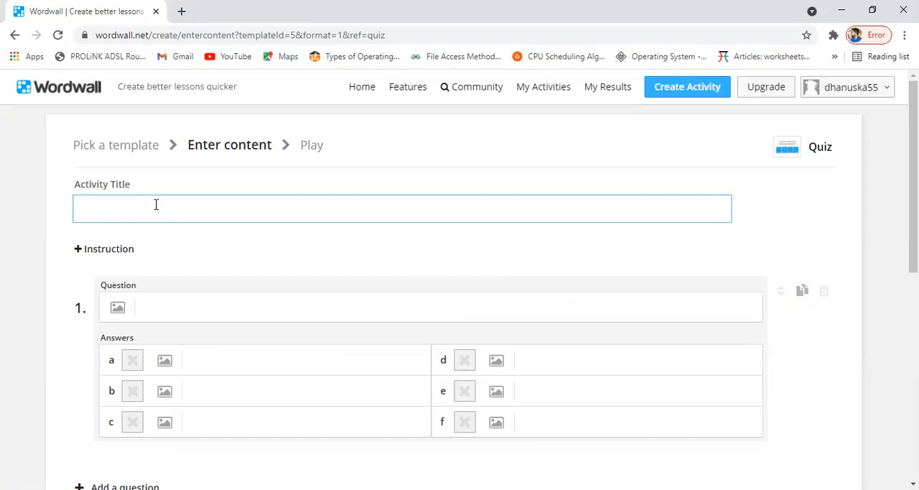
type("Introduction")
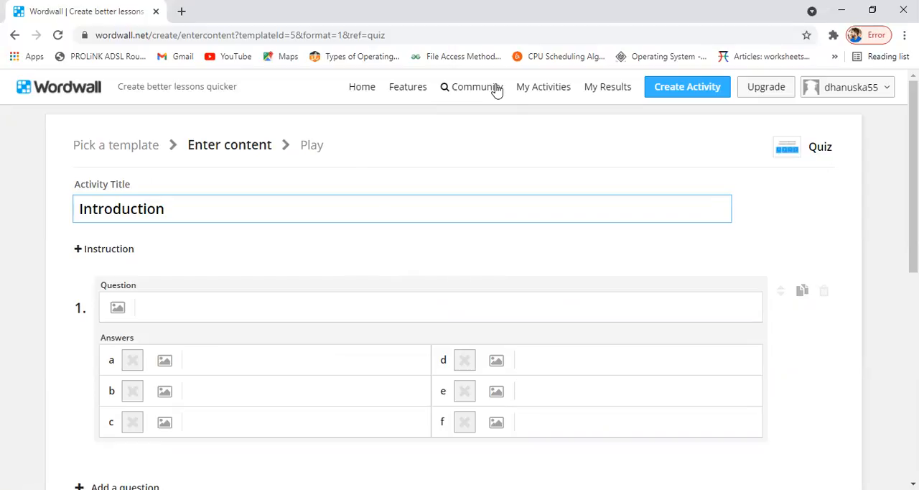
- Enter "what is the longest river in Sri Lanka?" as the text of question 1
left_click(196, 309)
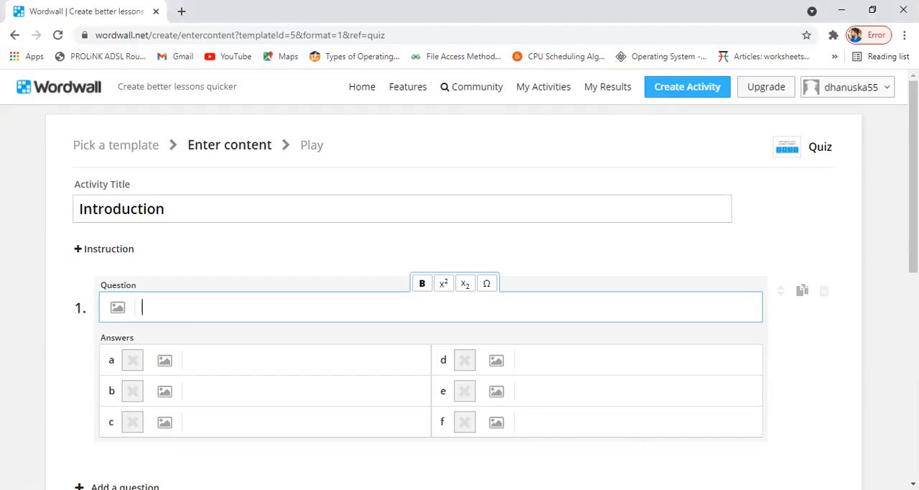
type("what is the lon")
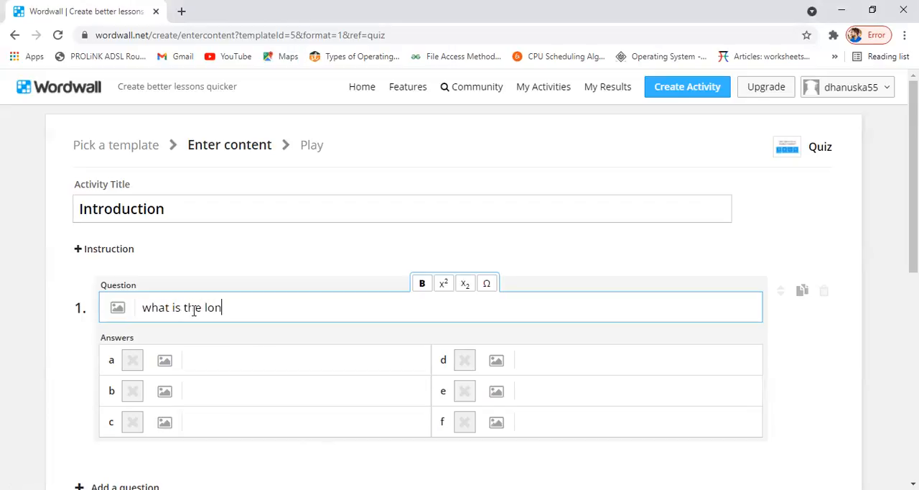
type("gest river in Sri")
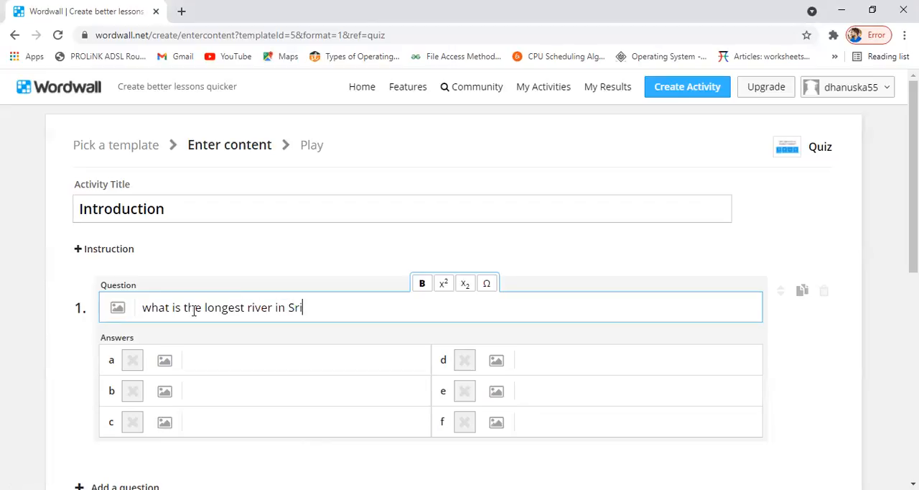
type("lanka?")
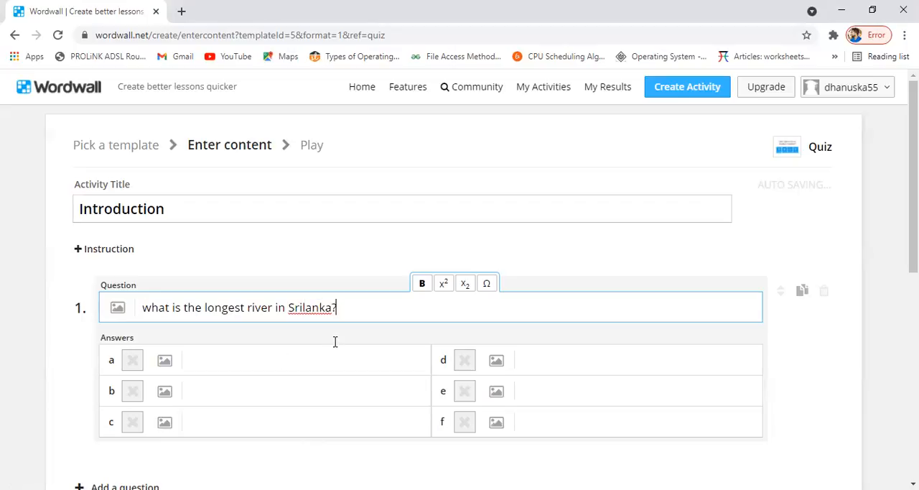
left_click(306, 308)
key("BackSpace")
type("L")
- Fill in answers a to c of question 1 with Kelani, Mahaweli and Walawe
left_click(208, 363)
type("Kelanu")
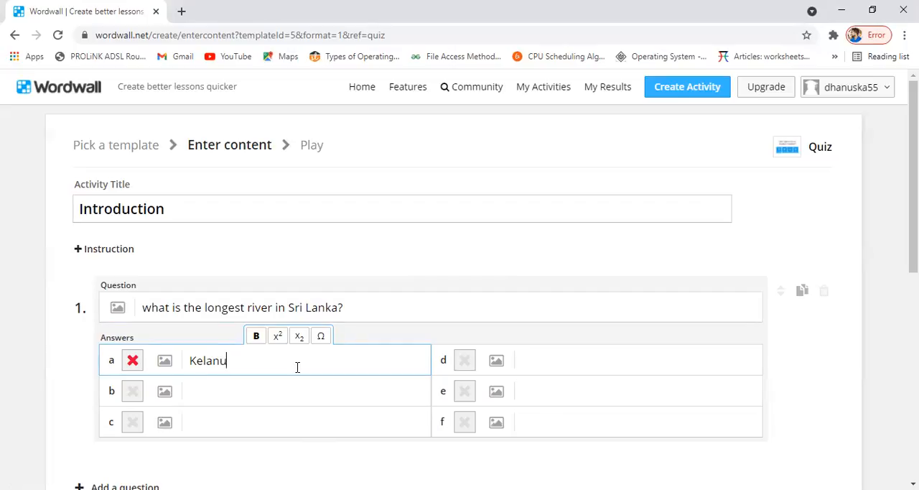
type("i")
left_click(289, 399)
type("Mahaweli")
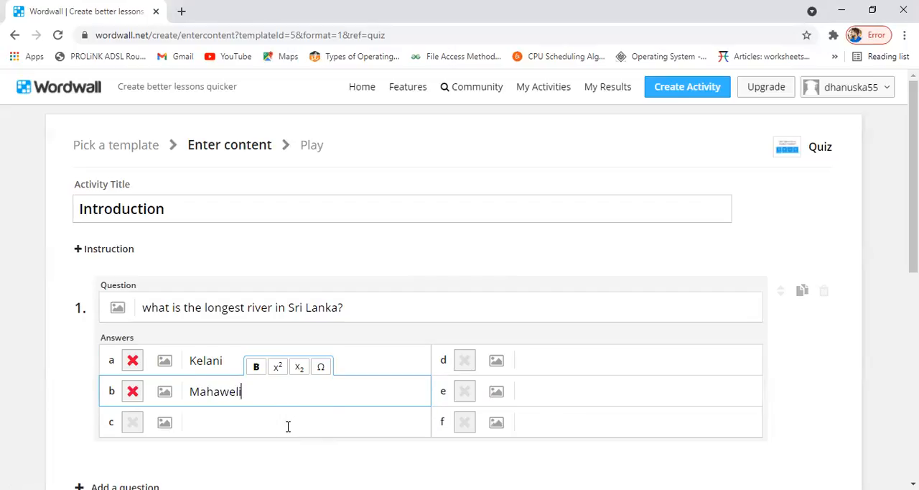
left_click(288, 427)
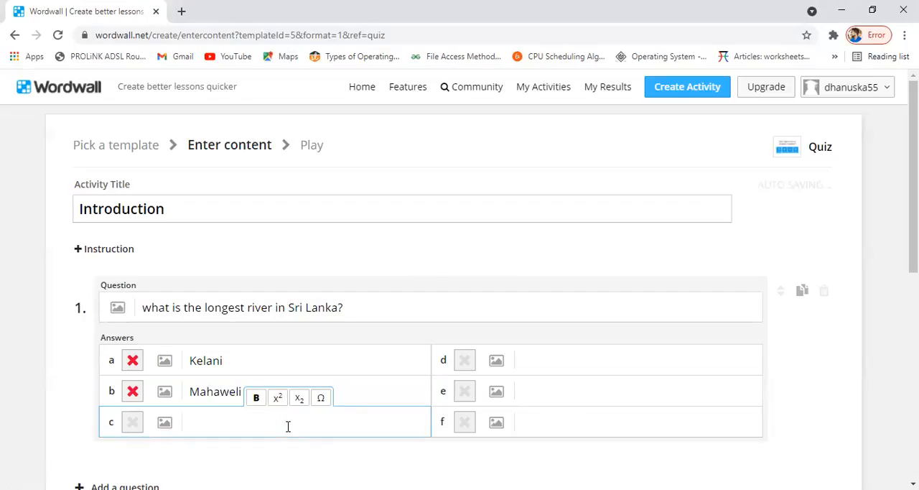
type("Walawe")
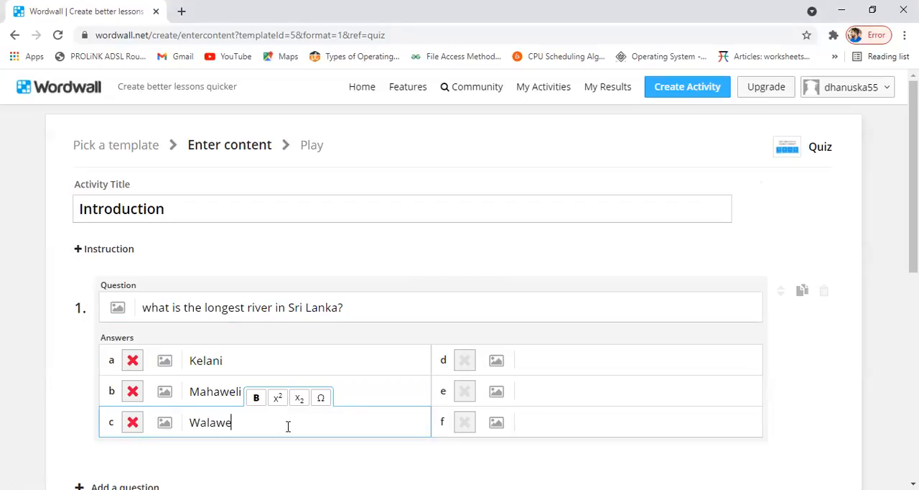
- Fill in answers d to f of question 1 with kalu, manik and minipe
left_click(582, 357)
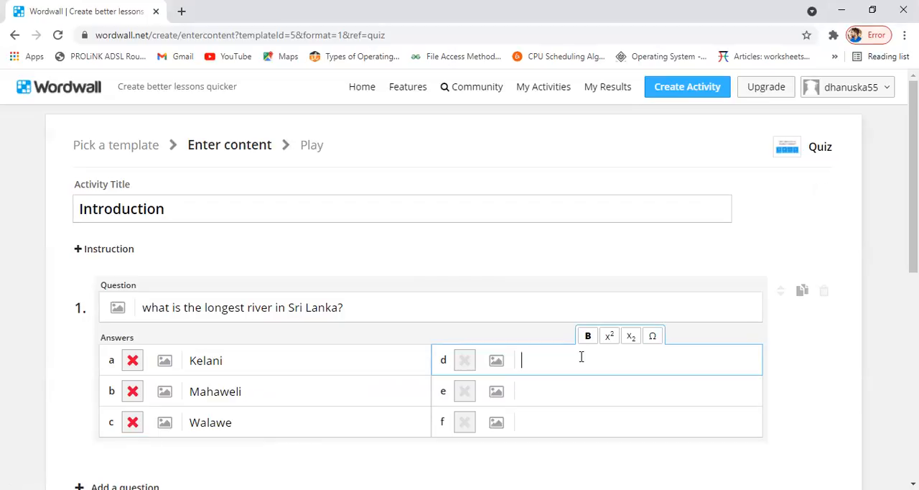
type("kalu")
left_click(573, 398)
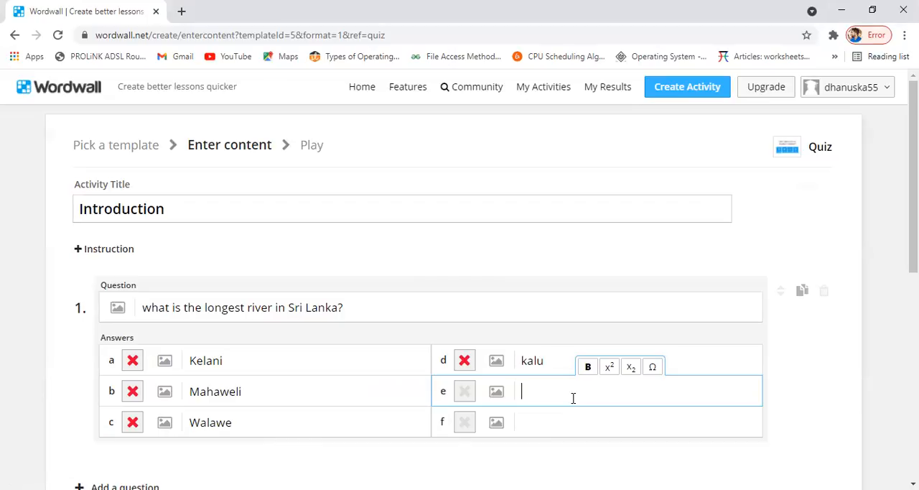
type("manik")
left_click(564, 427)
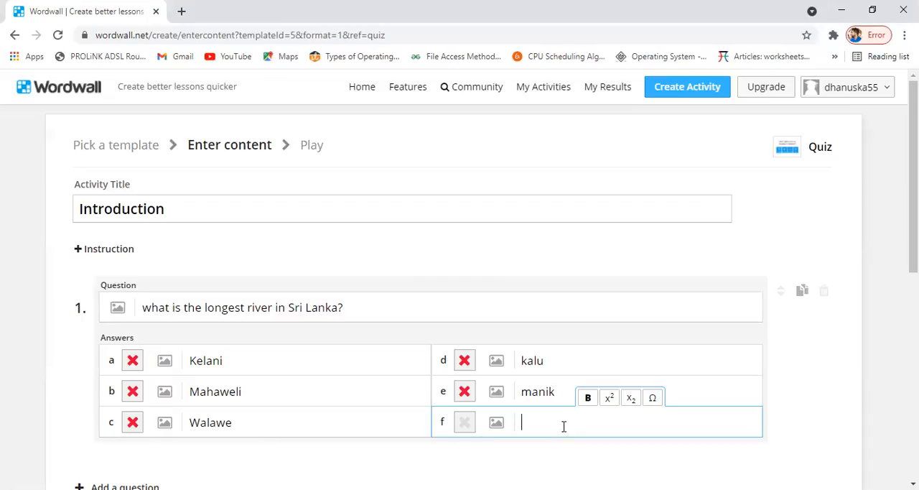
type("minipe")
- Mark answer b, Mahaweli, as the correct answer to question 1
scroll(586, 424, "down", 2)
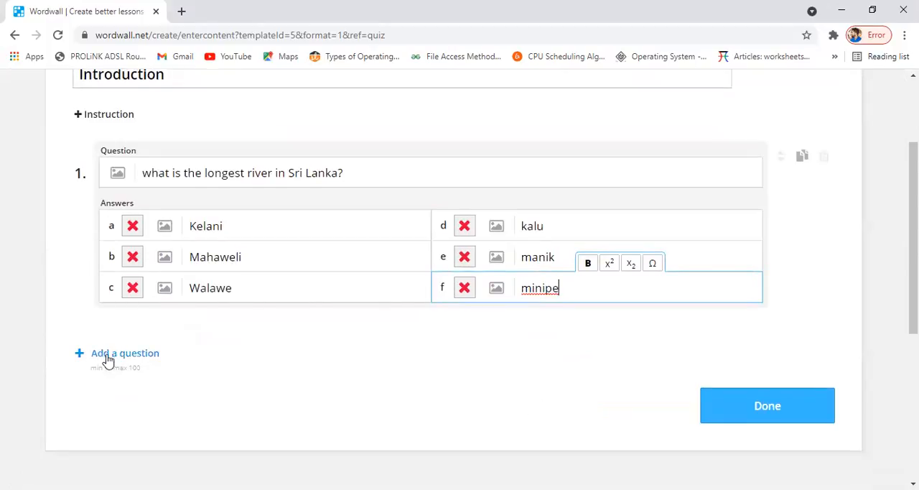
scroll(122, 359, "up", 1)
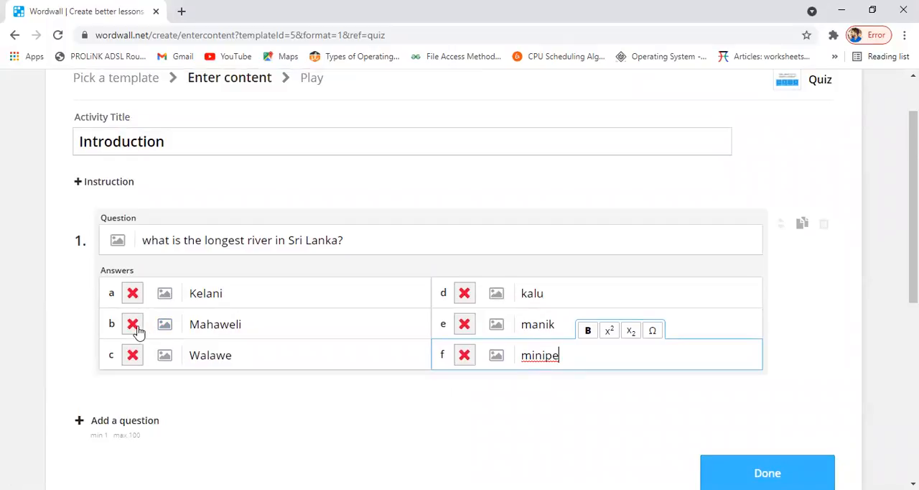
left_click(135, 329)
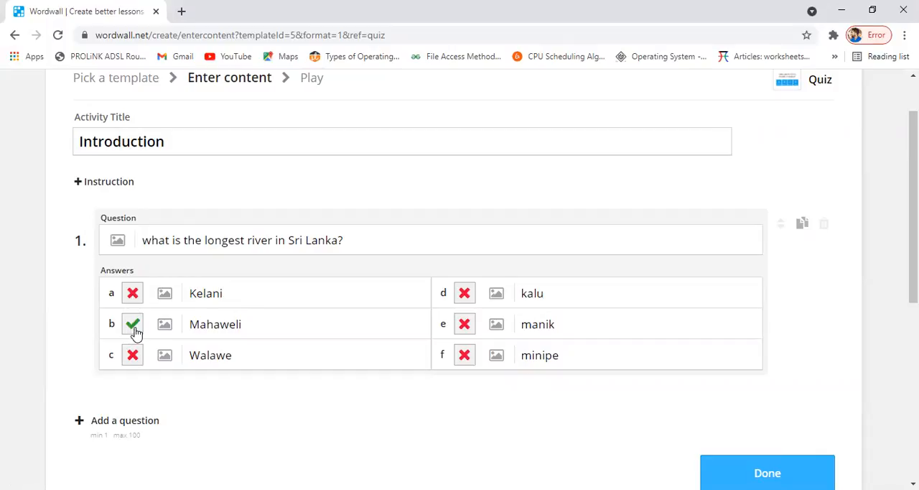
- Add question 2 with the text "අප ආහාරයට ගන්නා පලතුරක් නොවන්නේ කුමක්ද?"
scroll(238, 330, "down", 1)
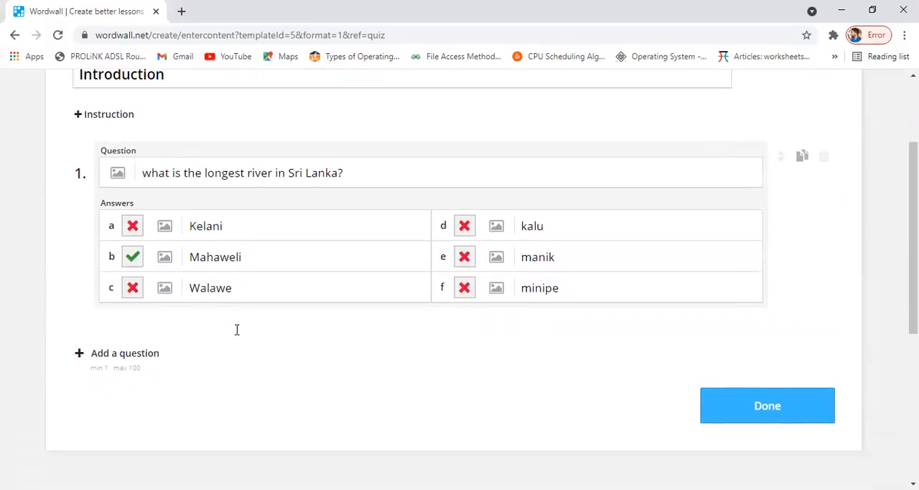
left_click(82, 358)
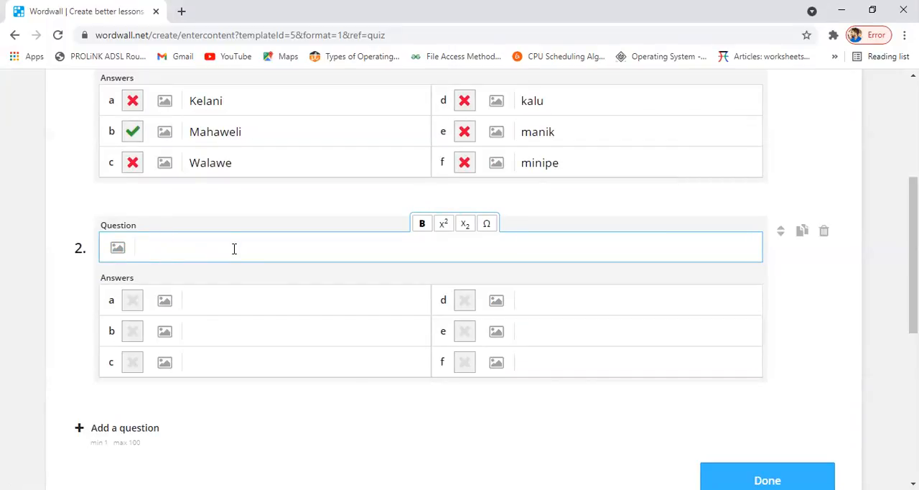
type("අප ආහාරයට ලන්")
key("BackSpace")
key("BackSpace")
key("BackSpace")
type("ගන්නා පලතුරක්")
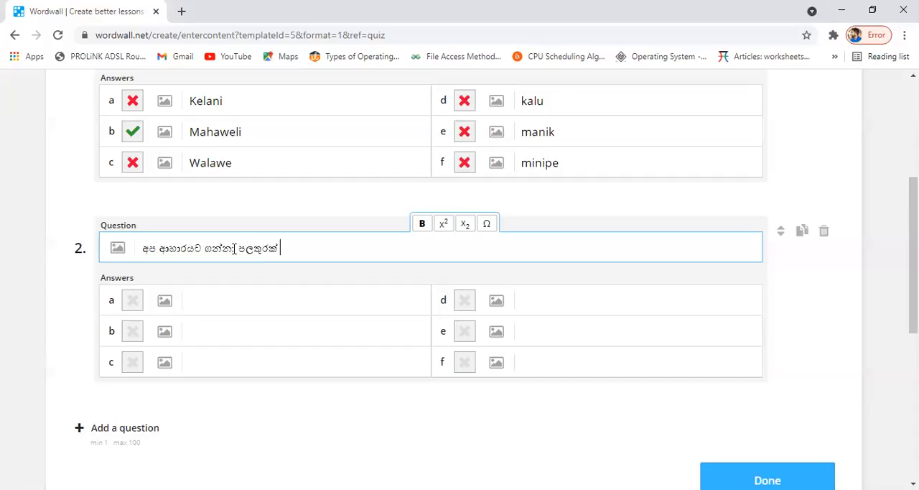
type(" නොවන්නේ කු")
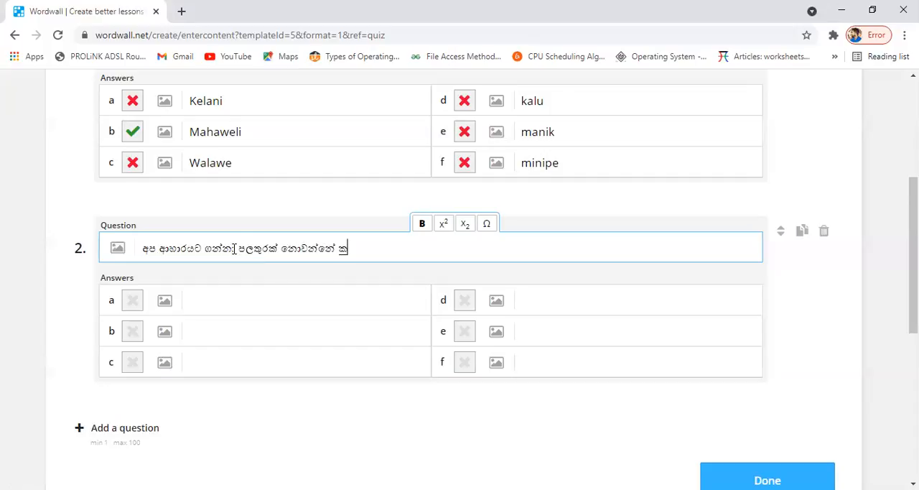
type("මන්")
key("BackSpace")
key("BackSpace")
type("ක්ද?")
- Search images for "carrot" and insert the 400 × 300 carrot picture as answer a of question 2
left_click(170, 306)
type("carr")
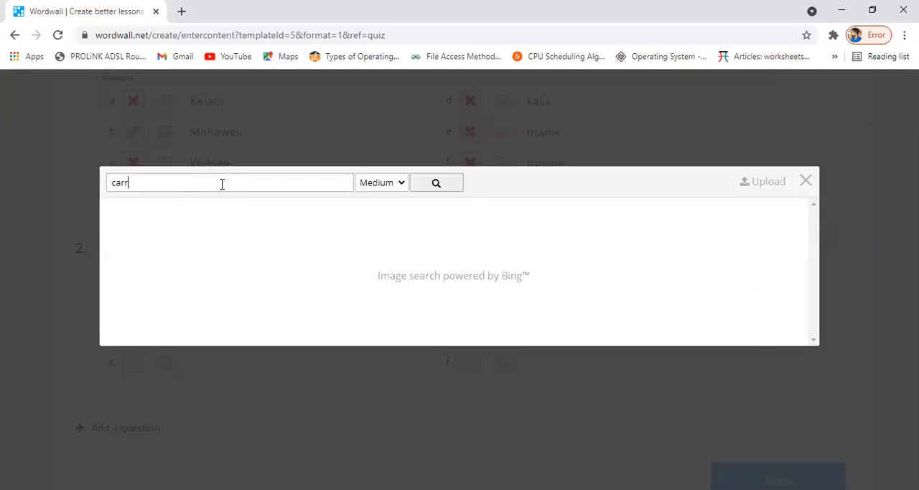
type("lo")
type("ot")
key("Return")
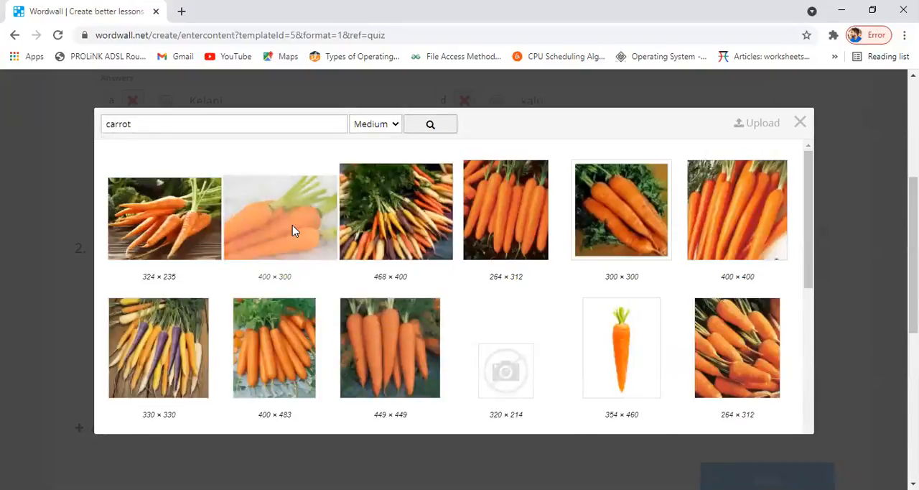
left_click(293, 226)
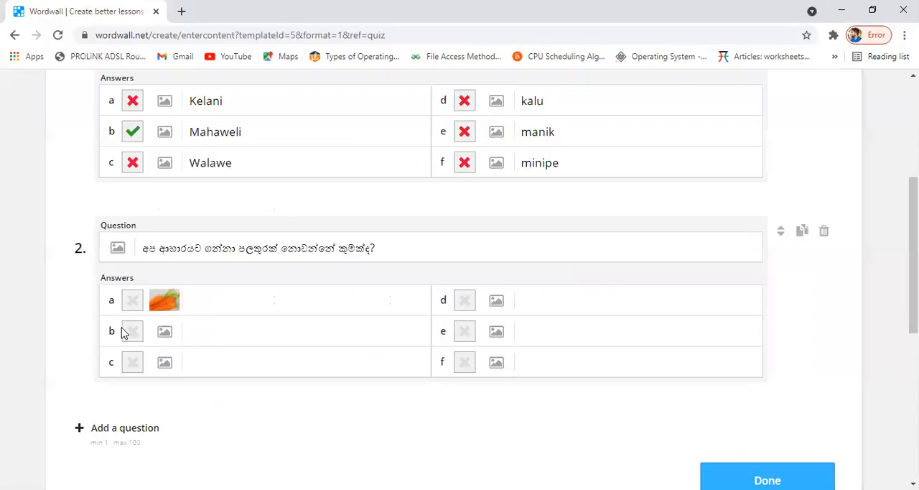
- Search images for "papaw" and insert the 420 × 314 papaw fruit picture as answer b of question 2
left_click(164, 331)
left_click(274, 183)
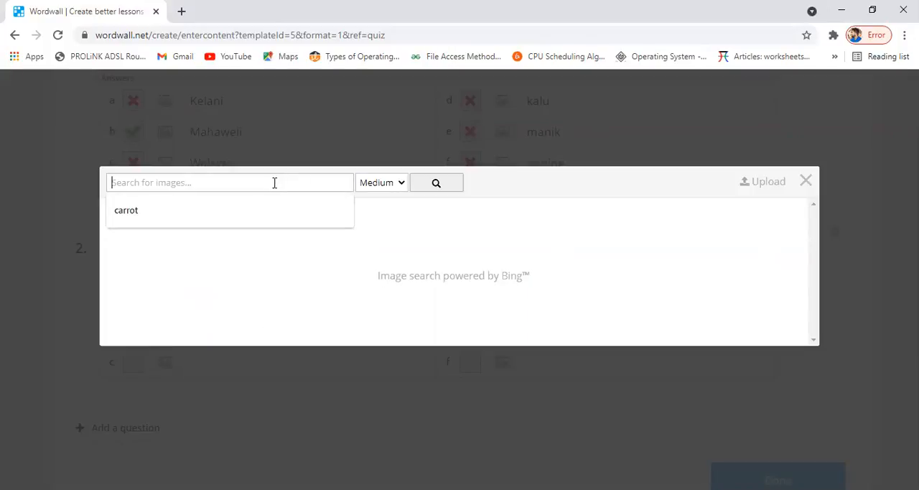
type("papaw")
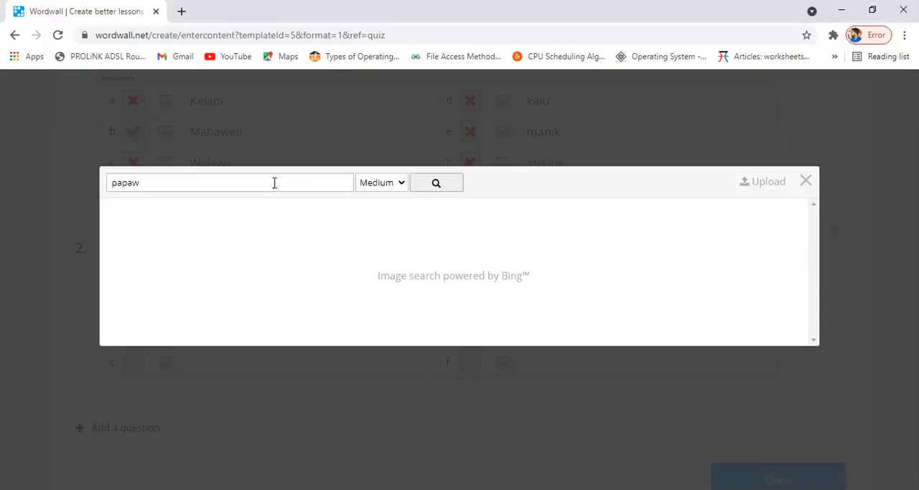
left_click(438, 187)
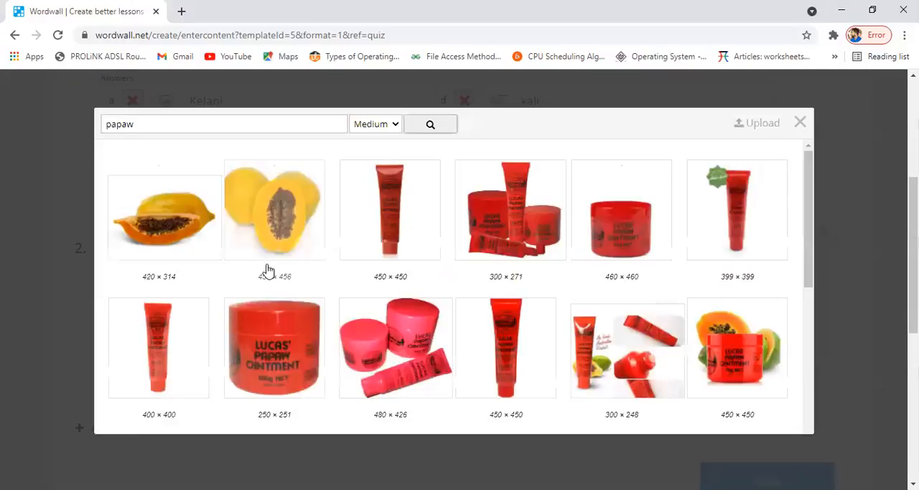
left_click(179, 235)
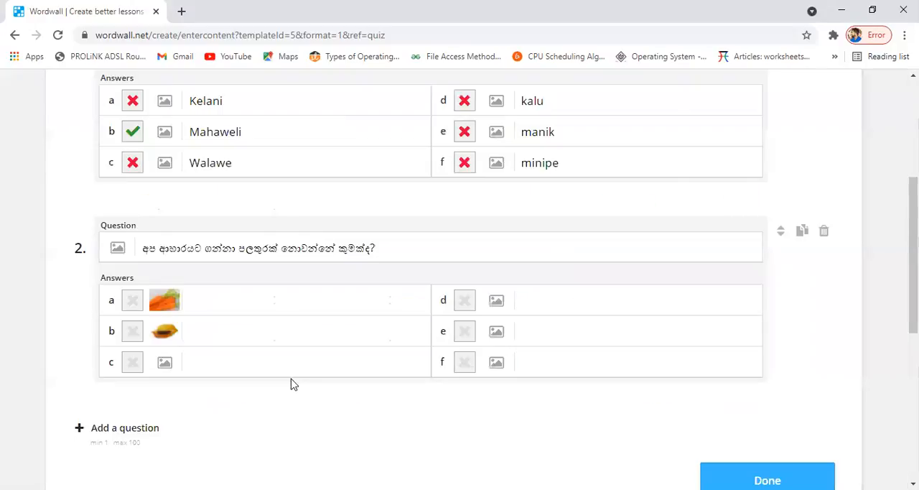
- Search images for "mango" and insert the 300 × 400 mango picture as answer c of question 2
left_click(164, 362)
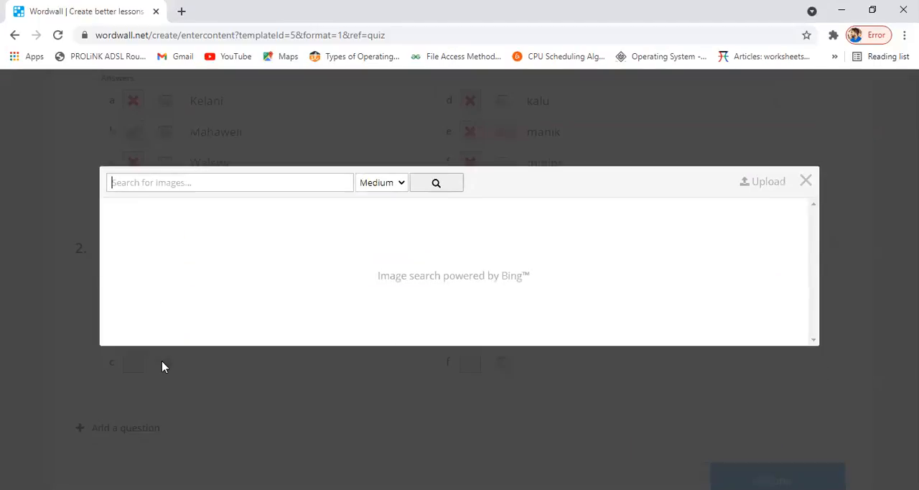
left_click(250, 180)
type("mango")
key("Return")
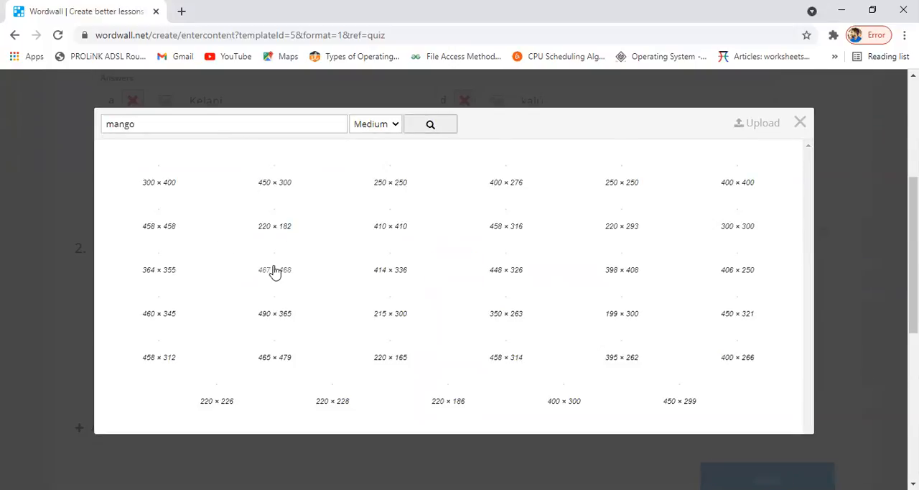
scroll(304, 239, "up", 2)
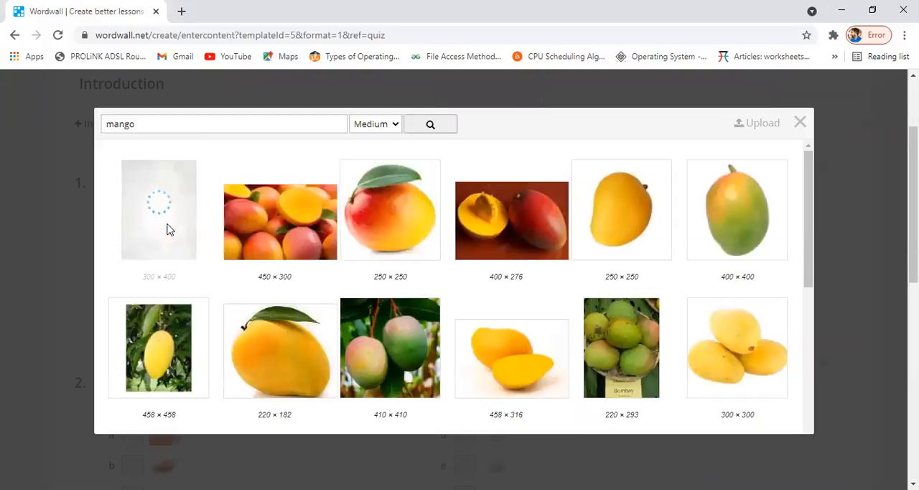
scroll(371, 386, "down", 2)
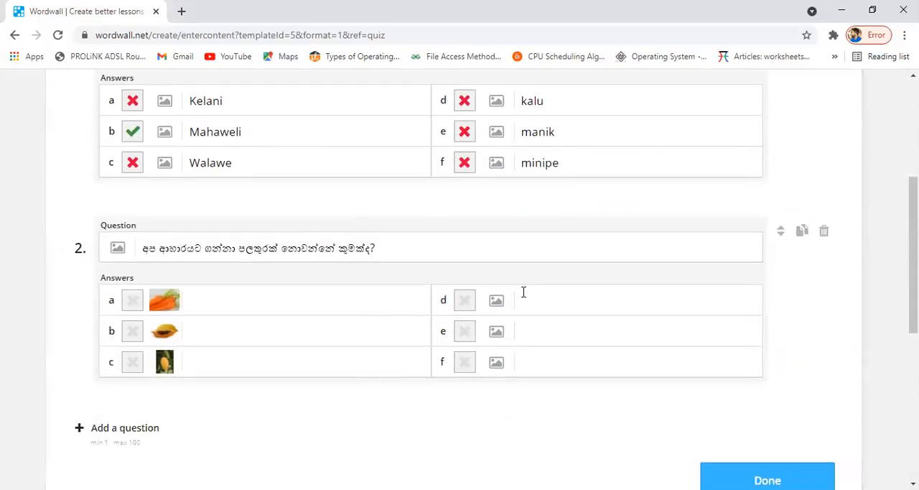
- Search images for "grapes" and insert the 425 × 283 picture of mixed grapes as answer d of question 2
left_click(495, 300)
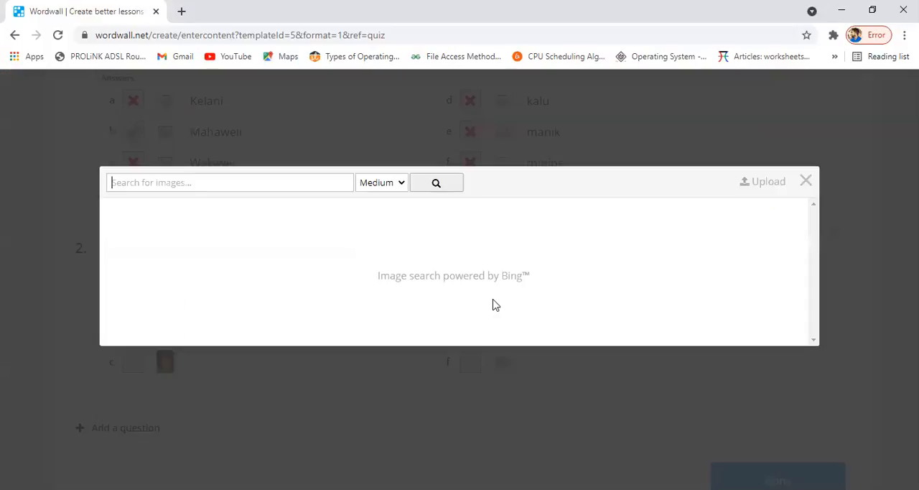
left_click(295, 182)
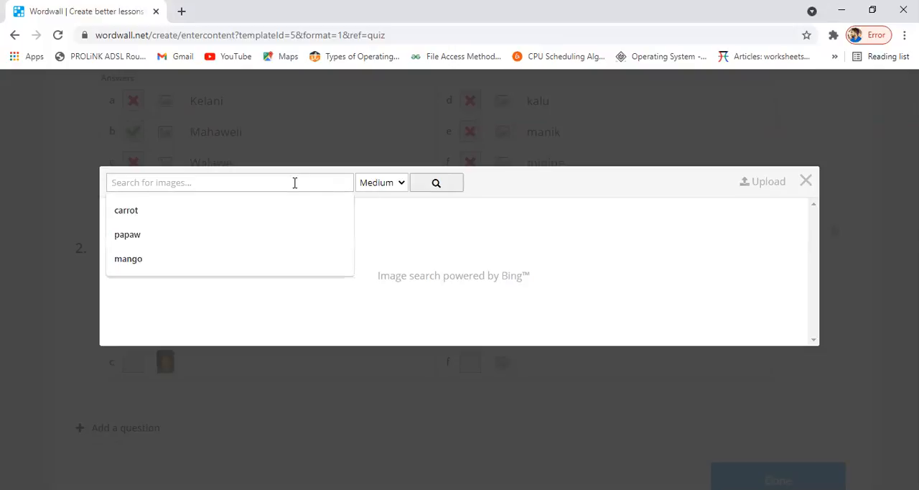
type("grape")
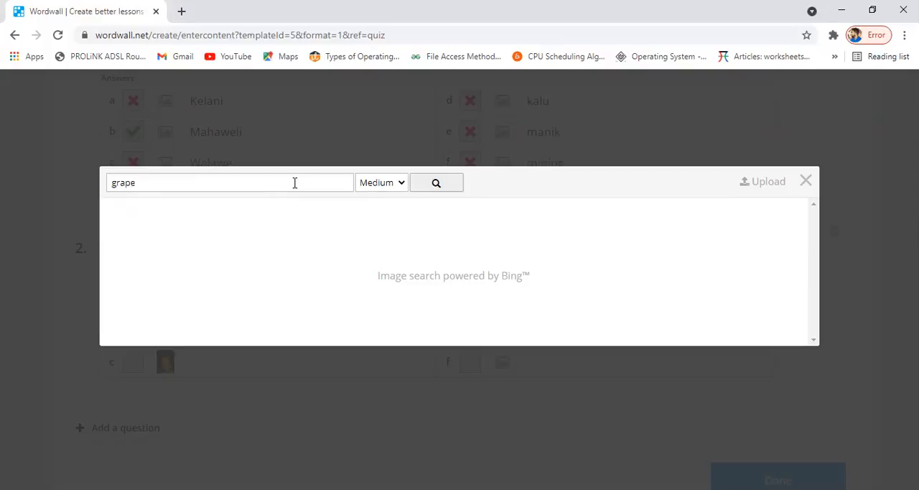
left_click(437, 182)
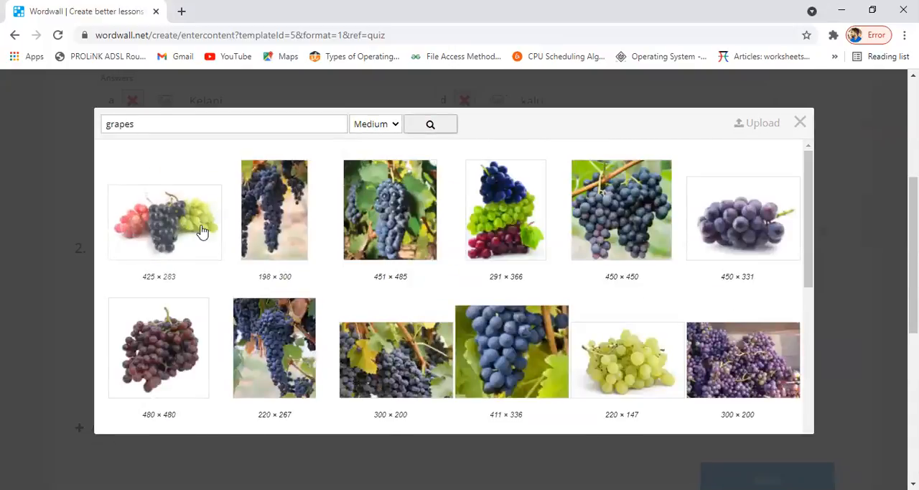
left_click(173, 234)
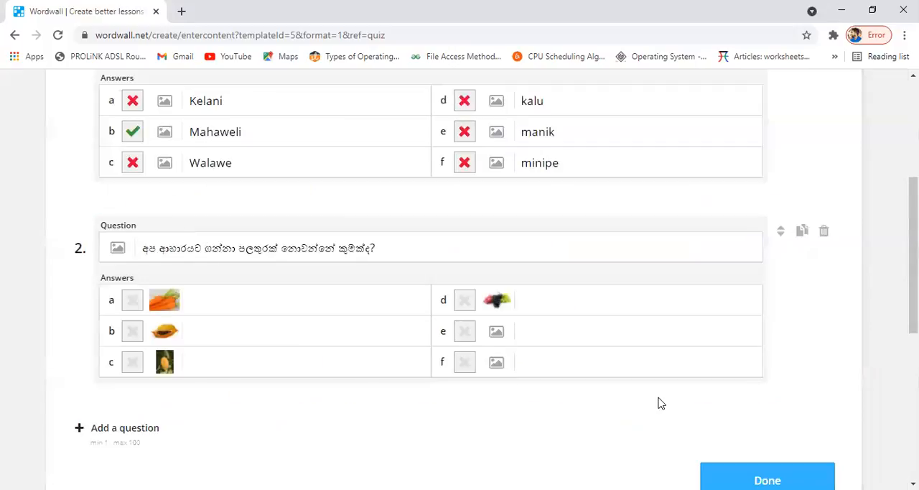
- Search images for "rose apple" and insert the 297 × 490 picture as answer e of question 2
left_click(497, 333)
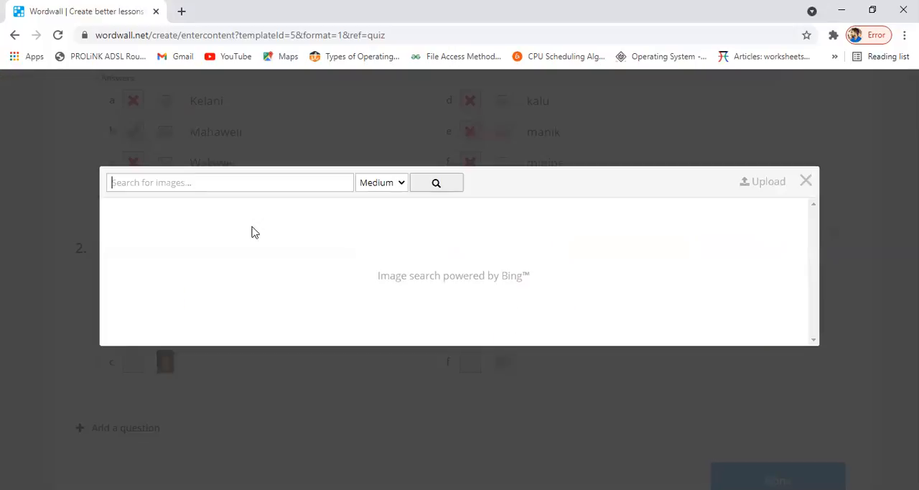
left_click(222, 178)
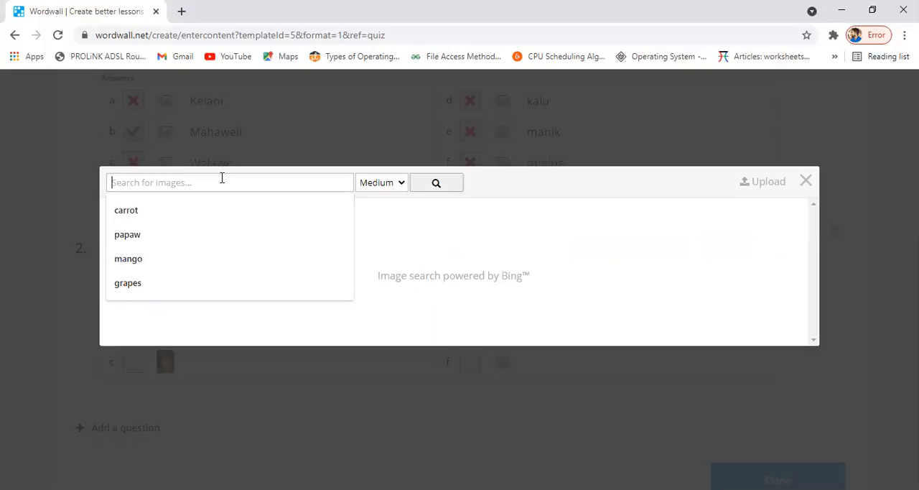
type("rose")
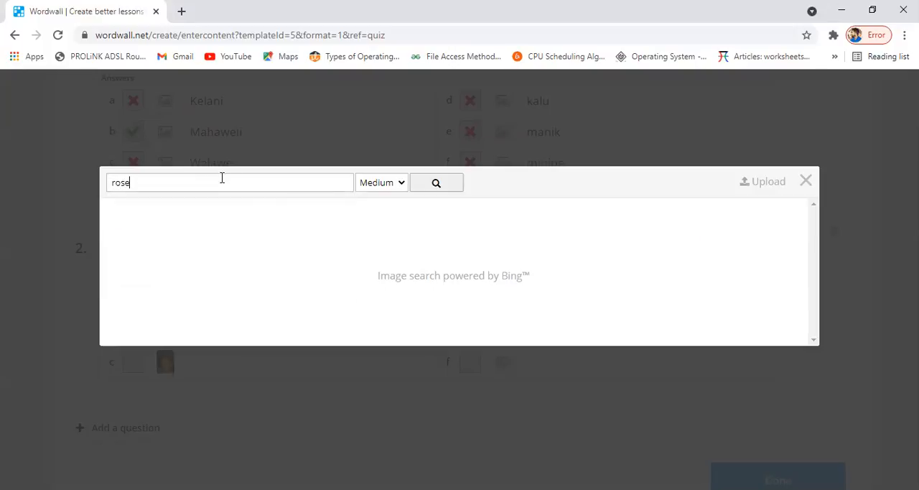
type(" apple")
key("Return")
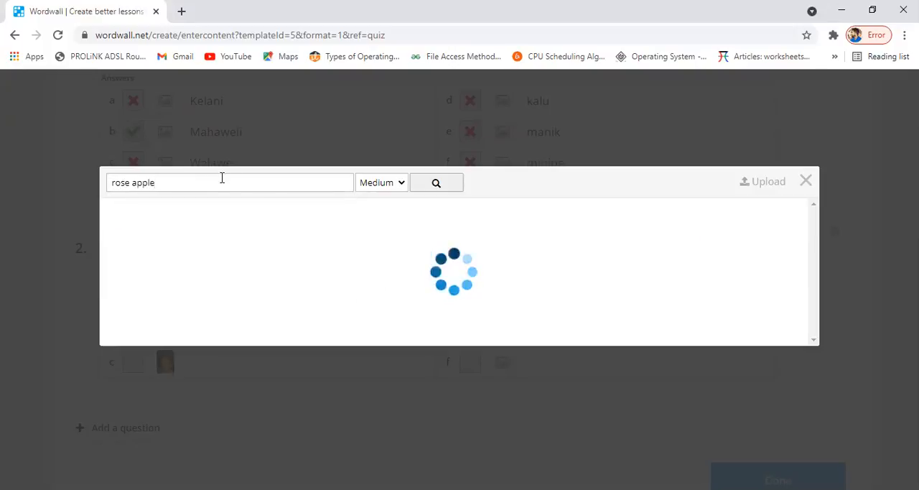
left_click(183, 239)
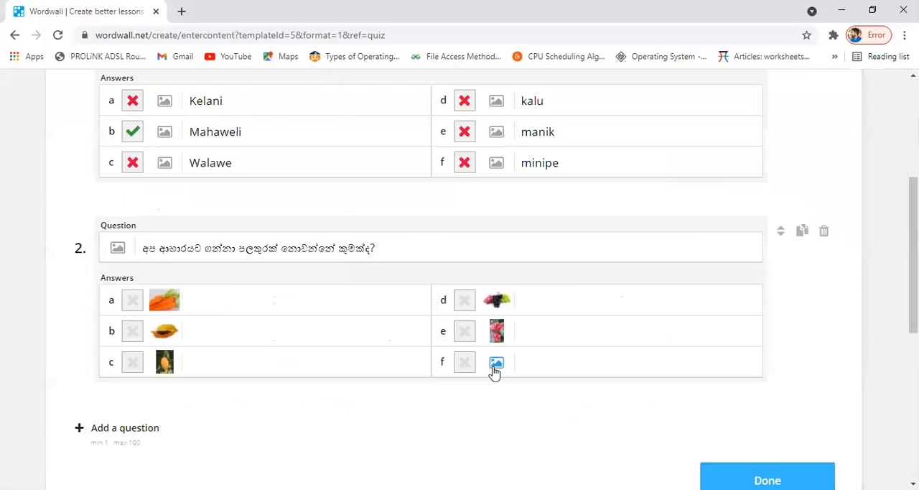
- Search images for "guawa" and insert a green guava picture as answer f of question 2
left_click(495, 365)
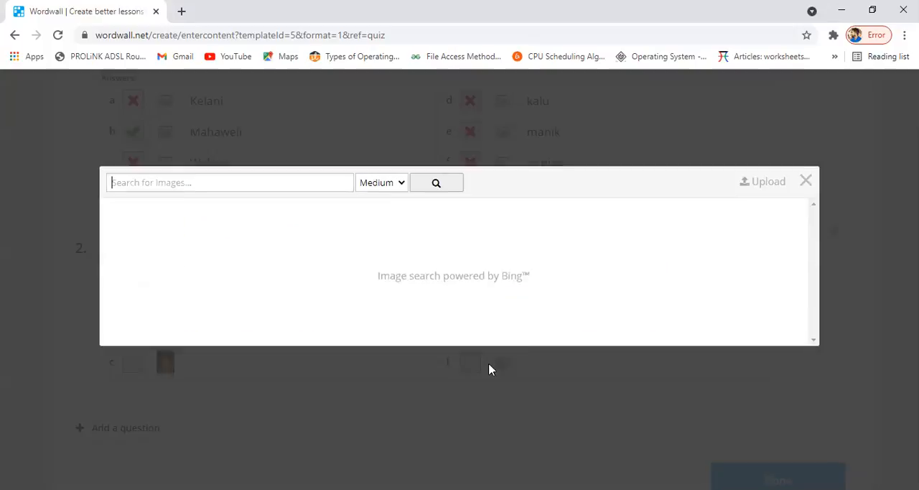
left_click(209, 183)
type("gu")
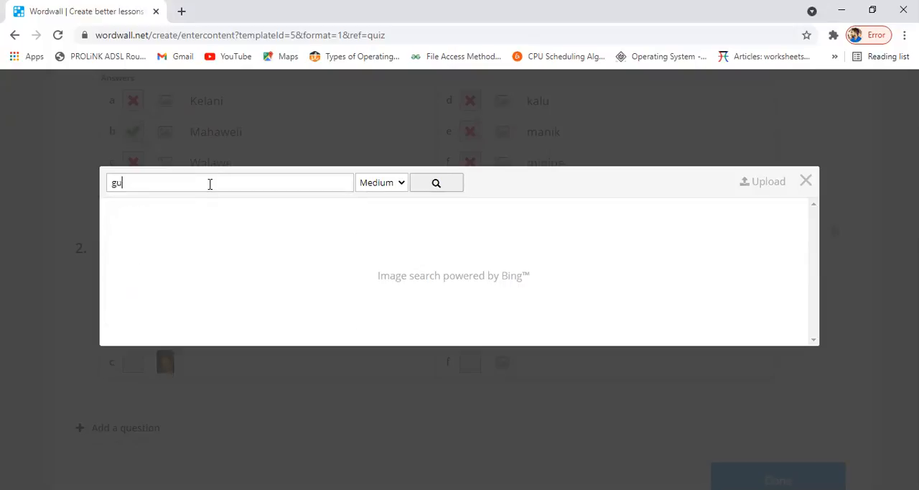
key("Return")
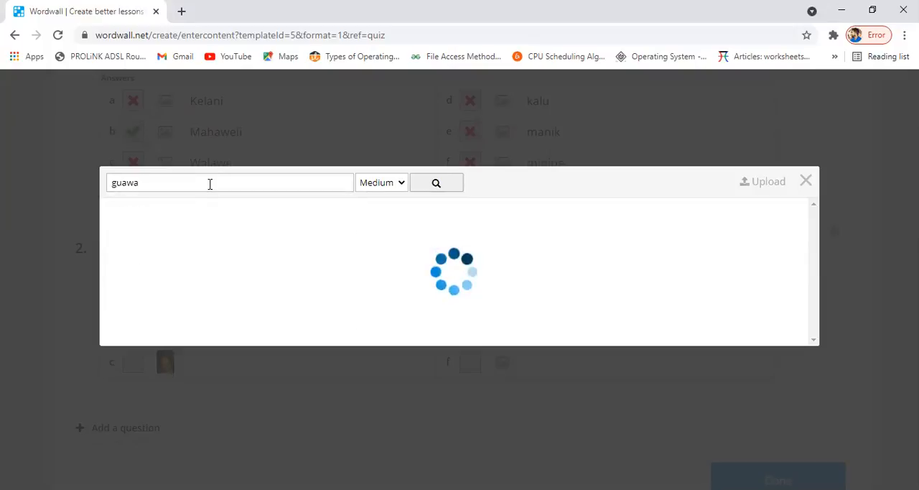
left_click(180, 232)
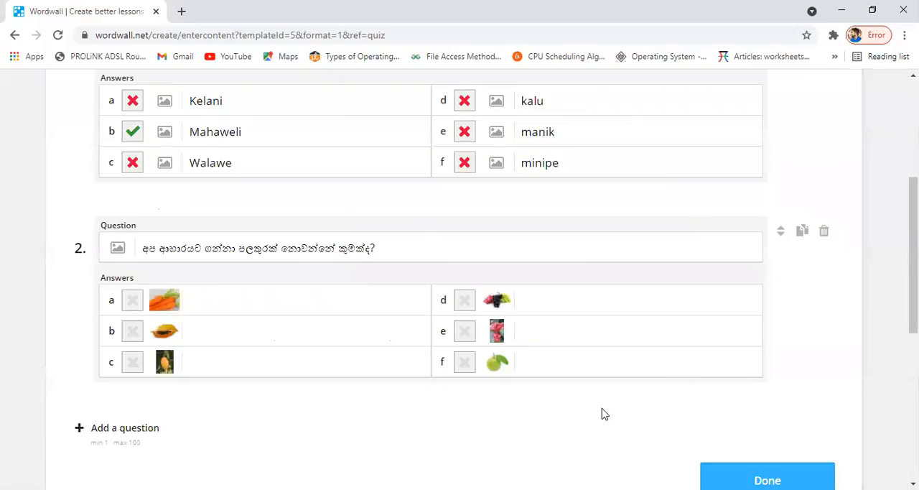
- Review both questions and try to finish the quiz, declining to proceed without a correct answer for question 2
scroll(602, 414, "up", 4)
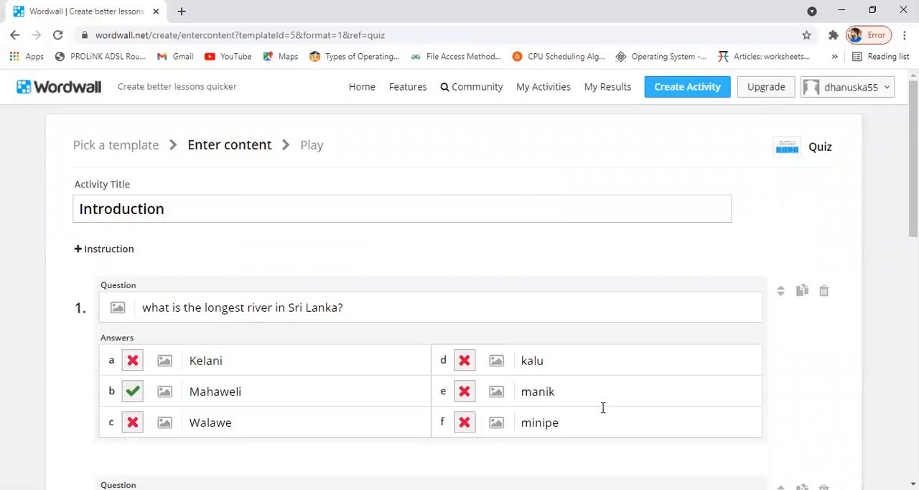
scroll(603, 407, "down", 4)
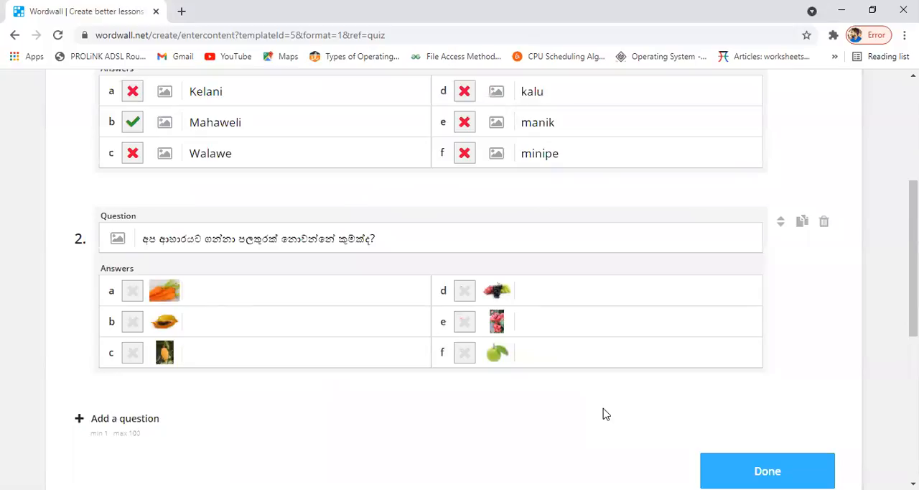
scroll(603, 414, "up", 2)
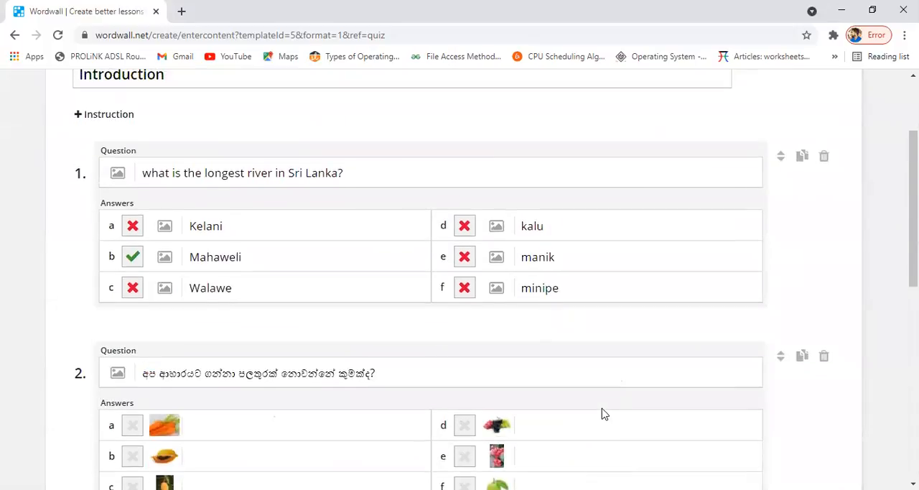
scroll(604, 414, "down", 2)
scroll(603, 414, "up", 2)
scroll(603, 413, "down", 1)
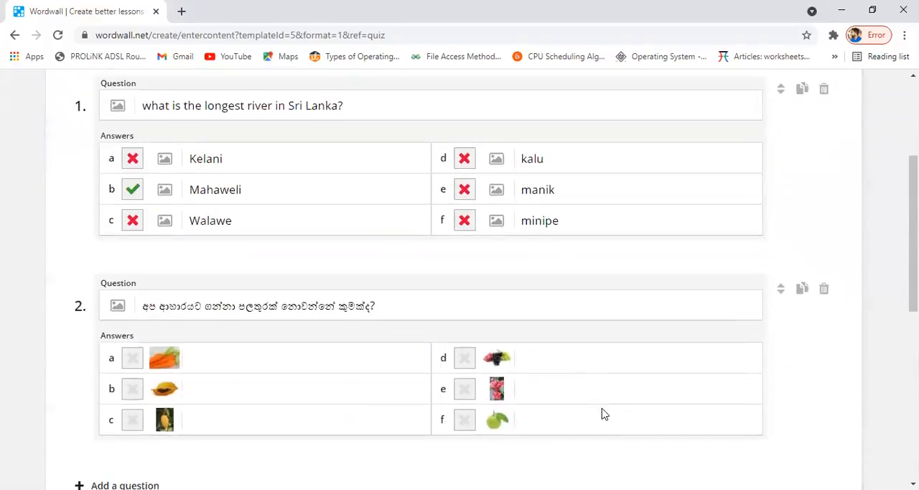
scroll(588, 400, "down", 2)
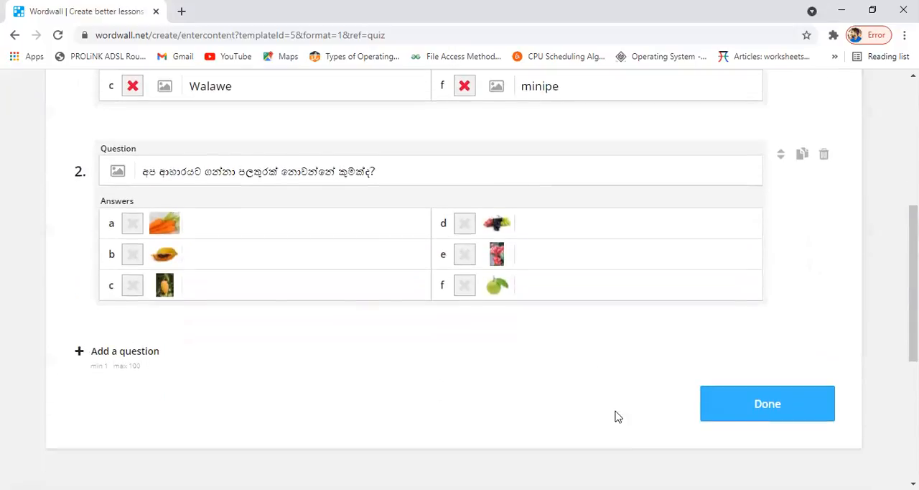
left_click(762, 405)
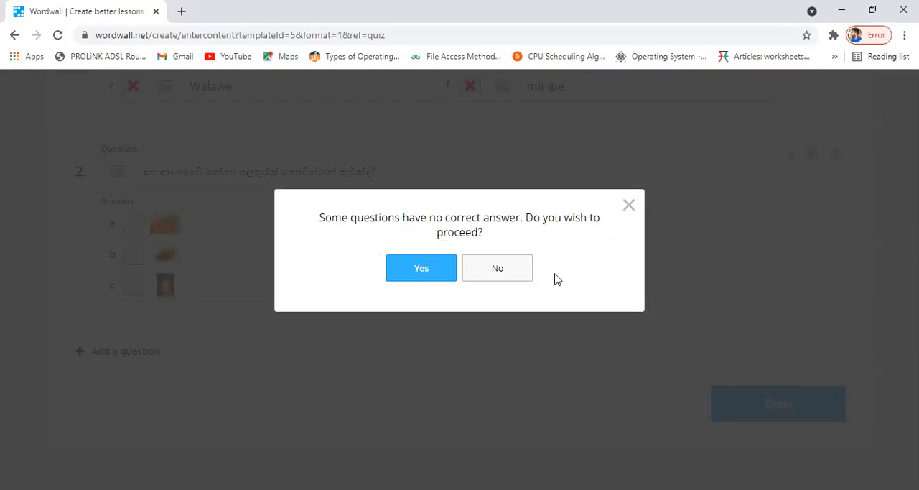
left_click(505, 273)
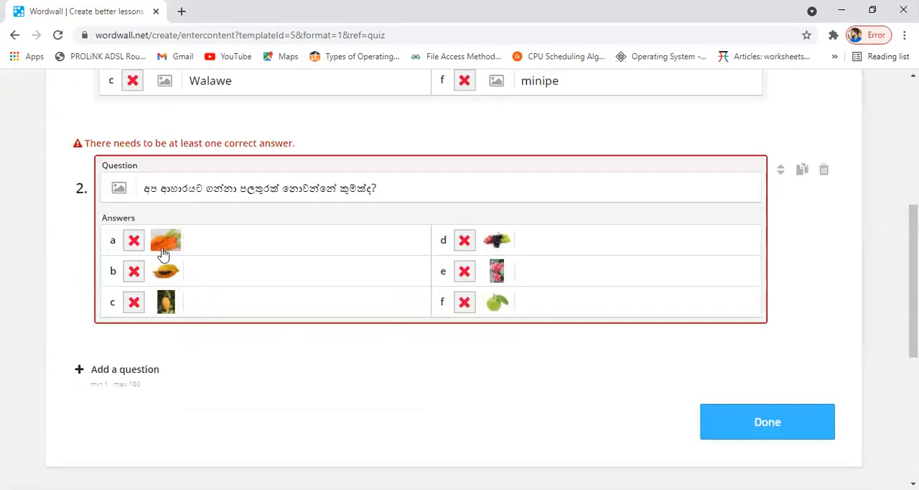
- Mark the carrot picture as the correct answer to question 2 and finish the quiz
left_click(133, 240)
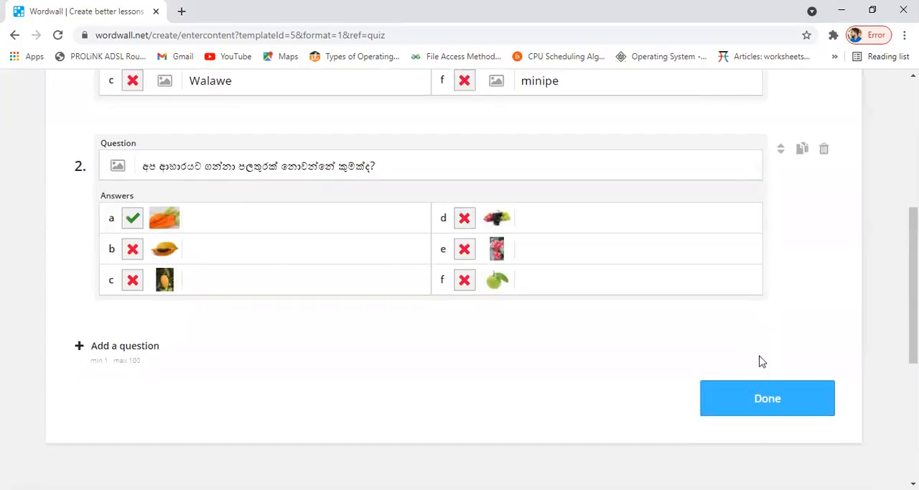
left_click(750, 406)
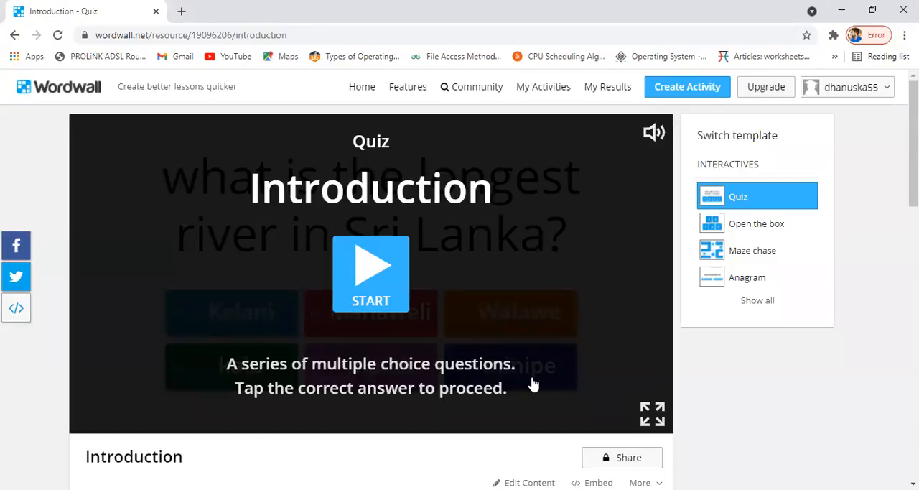
- Share the quiz with students as an assignment, enabling the end-of-game leaderboard alongside the default name registration and no deadline
scroll(407, 399, "down", 1)
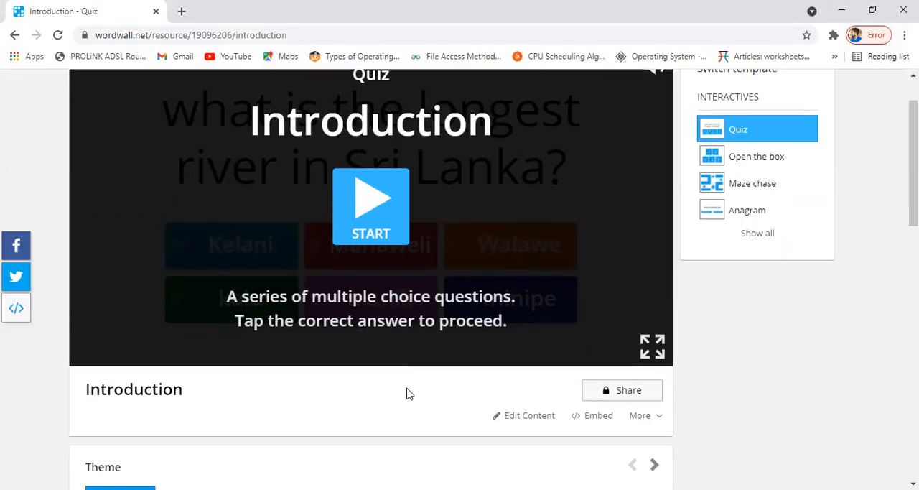
scroll(407, 393, "down", 1)
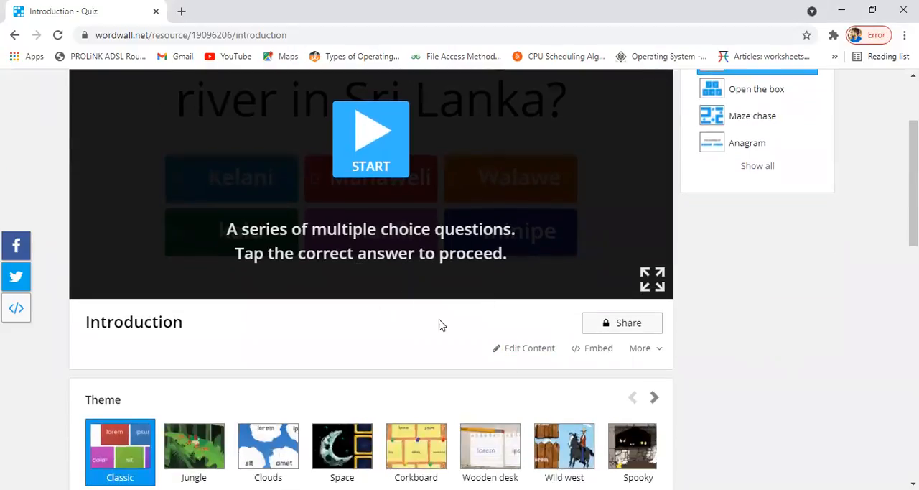
left_click(629, 327)
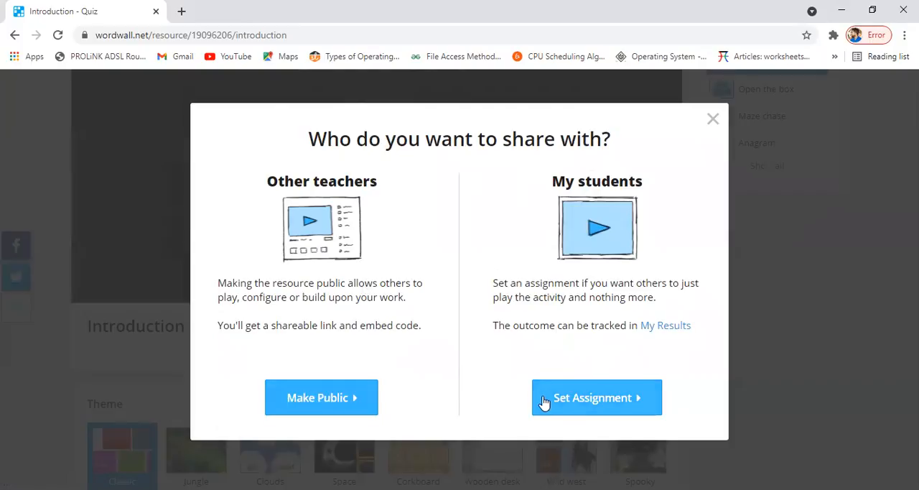
left_click(617, 401)
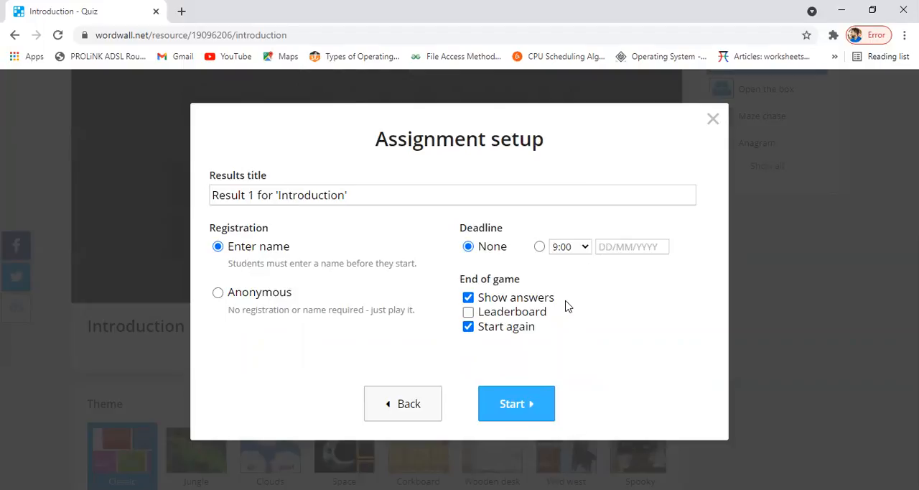
left_click(469, 314)
left_click(522, 410)
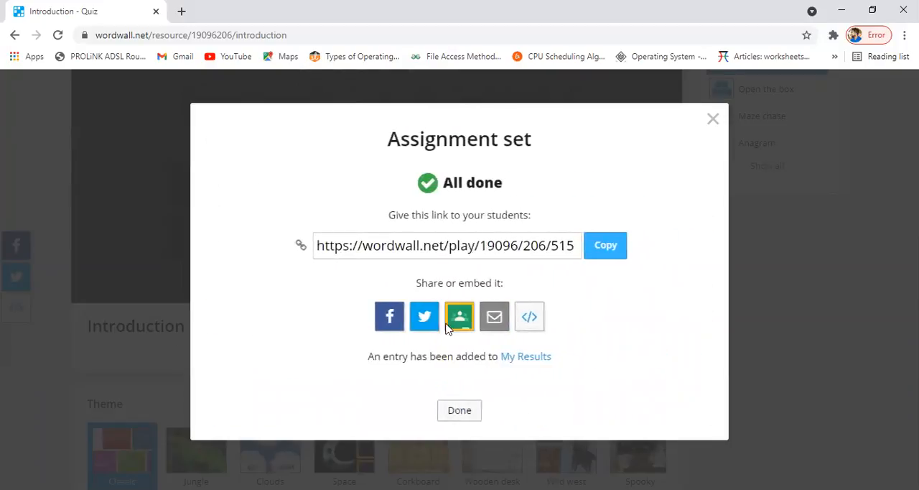
- Copy the assignment's student link and close the sharing dialog
left_click(605, 247)
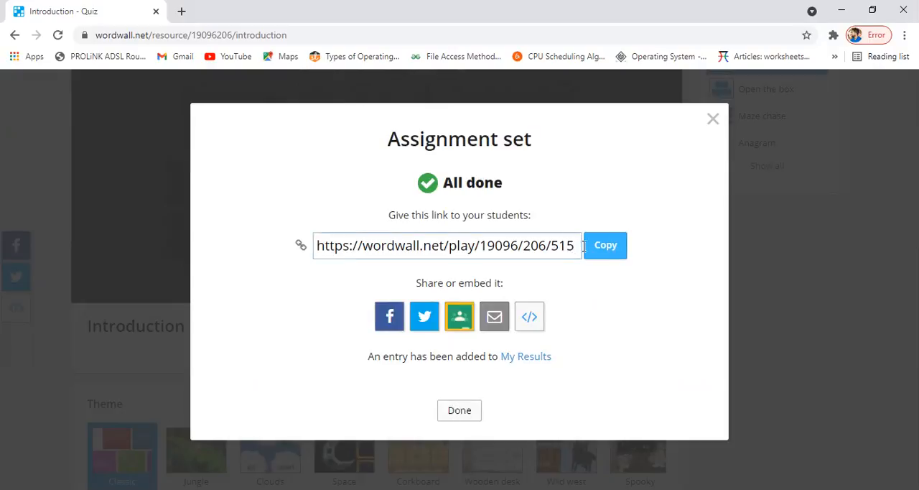
left_click(607, 248)
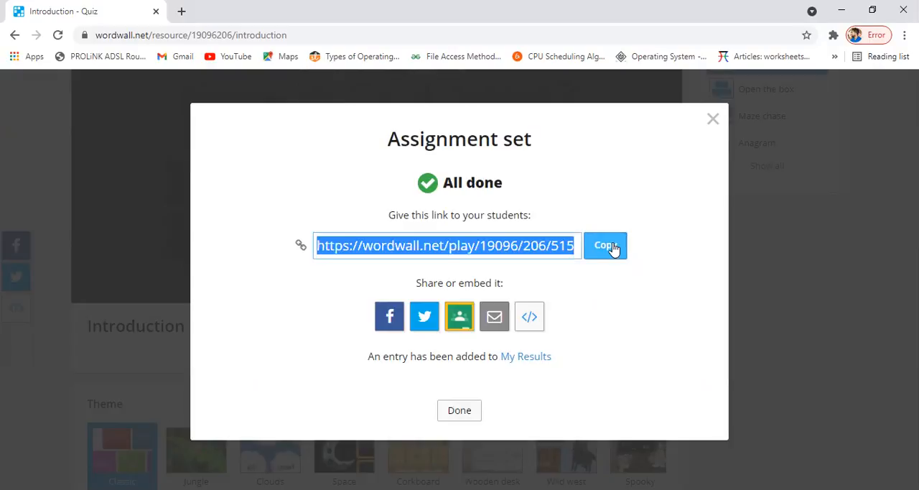
left_click(453, 413)
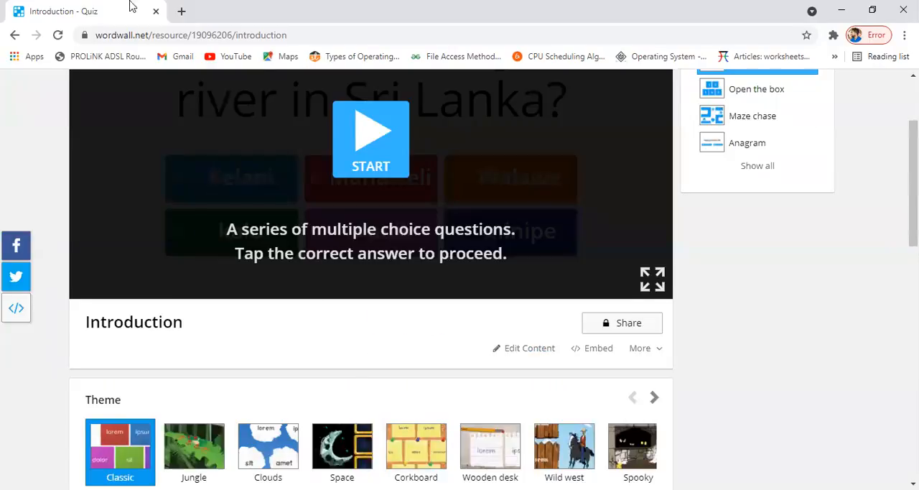
- Open the copied assignment link in a new browser tab
left_click(181, 11)
left_click(194, 37)
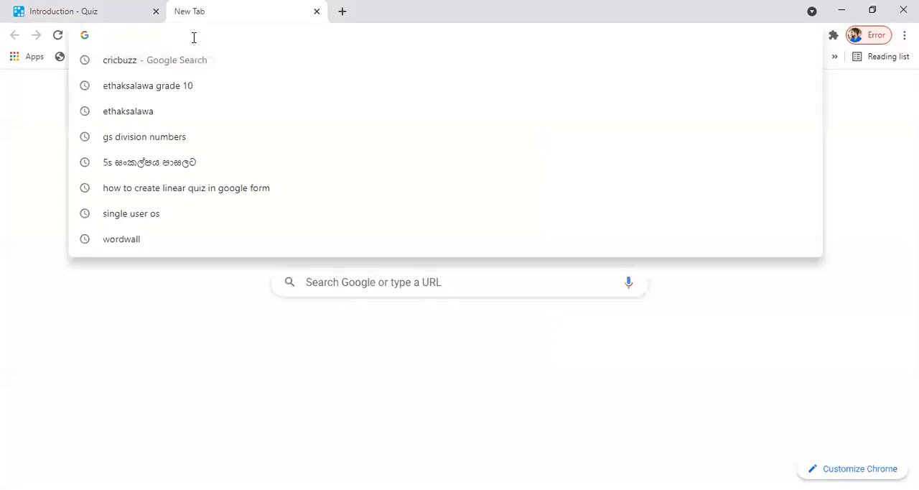
key("ctrl+v")
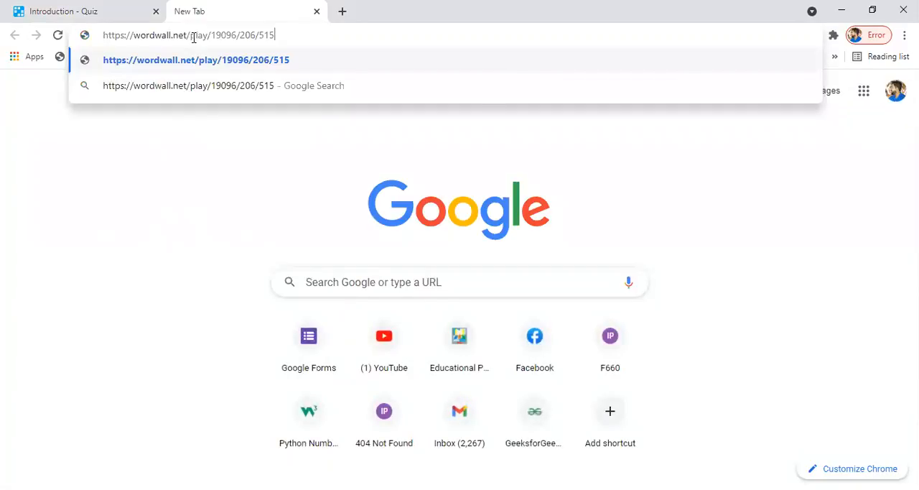
key("Return")
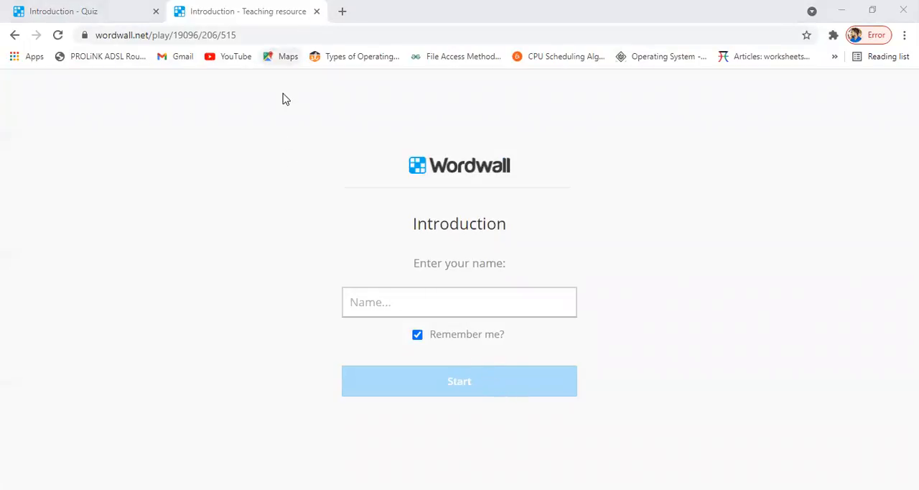
- Enter the student's name on the assignment page and start the Introduction quiz
left_click(410, 300)
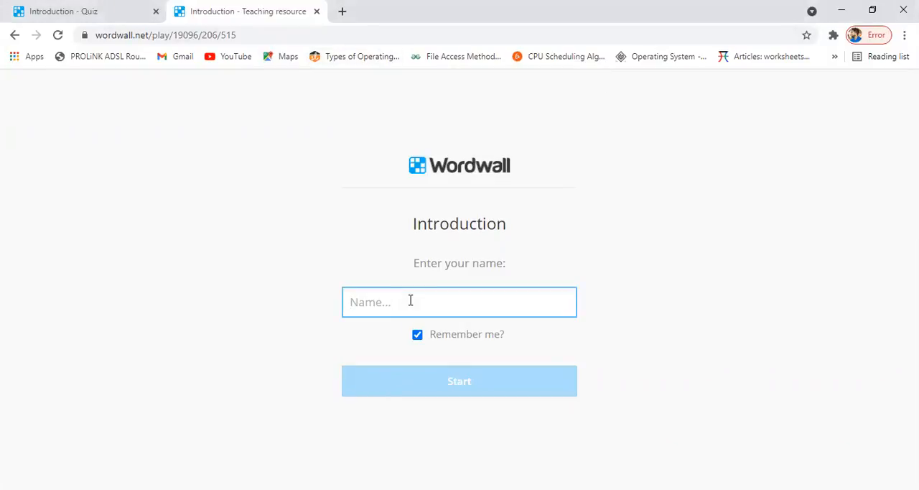
type("K")
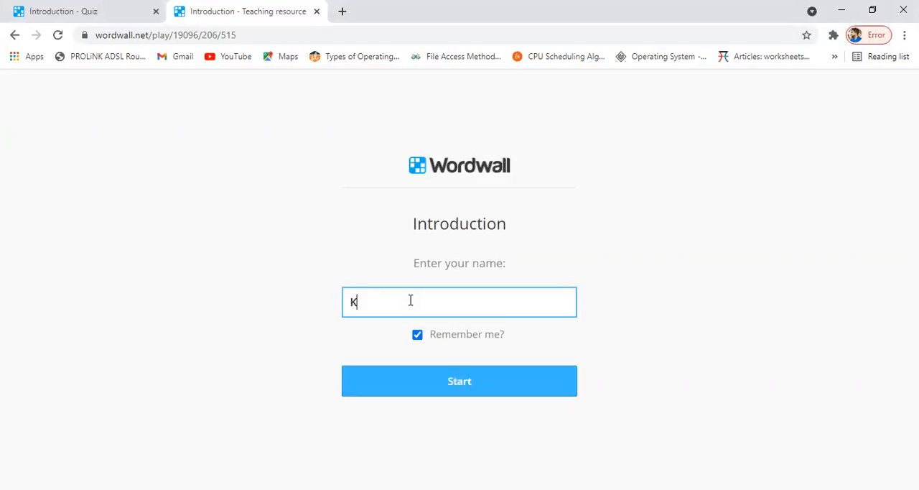
type("amal")
left_click(517, 376)
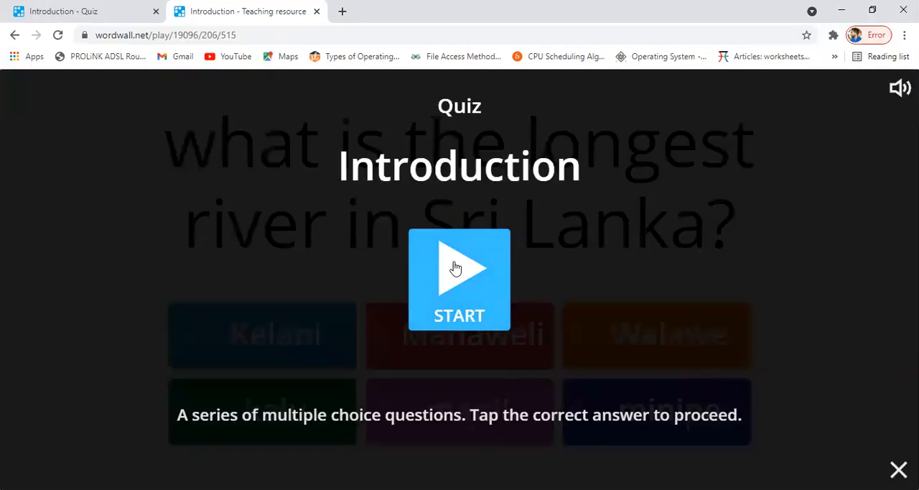
left_click(455, 285)
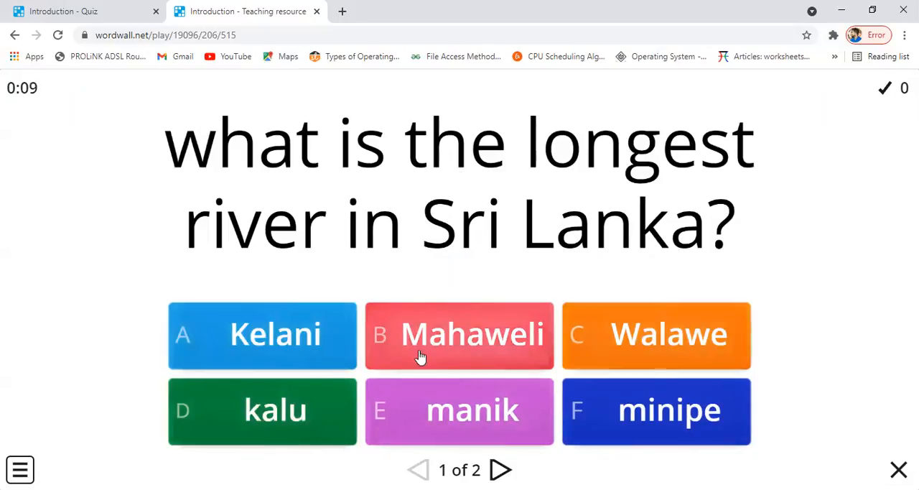
- Answer question 1 with Mahaweli and question 2 with the carrot picture, then try to view the leaderboard and go back
left_click(446, 342)
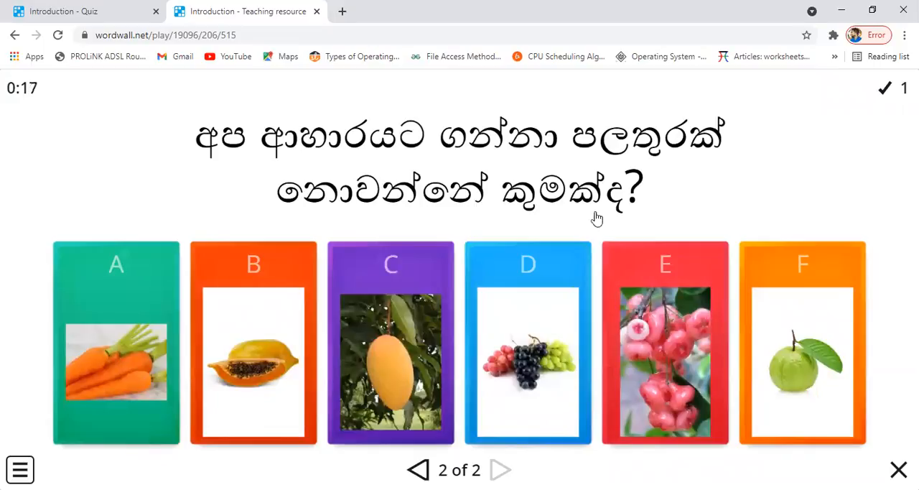
left_click(112, 354)
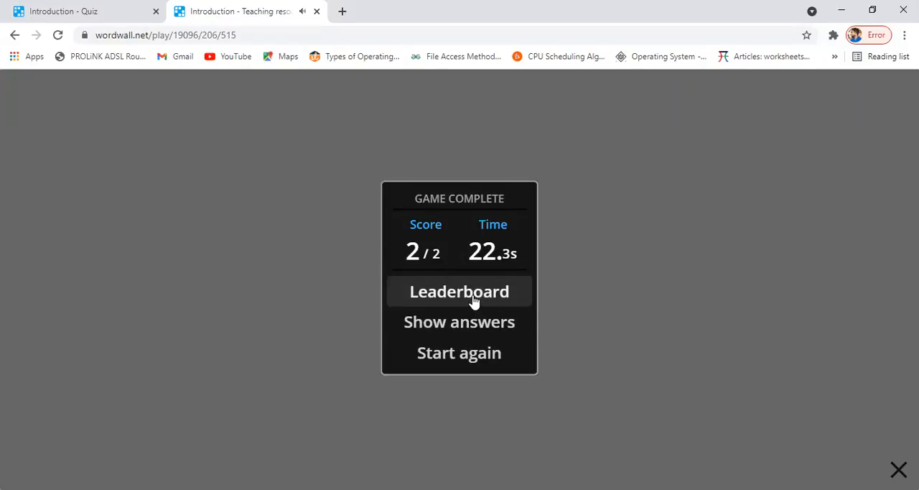
left_click(473, 302)
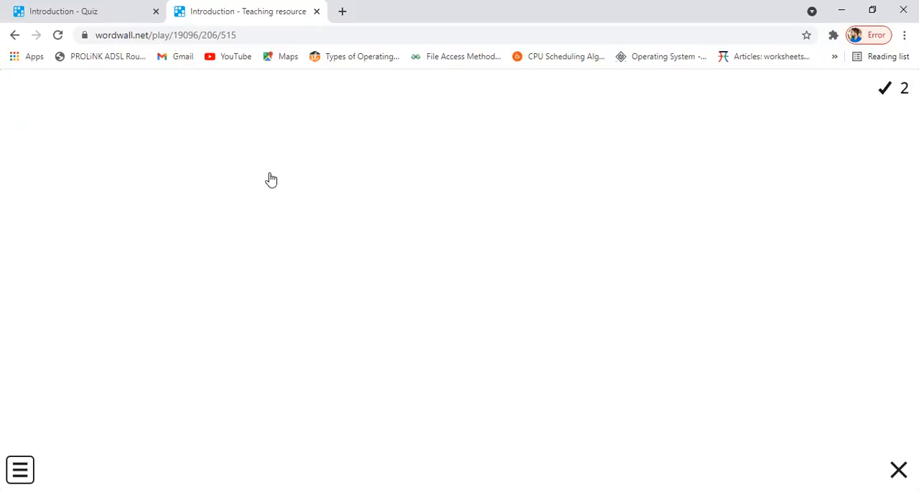
left_click(14, 34)
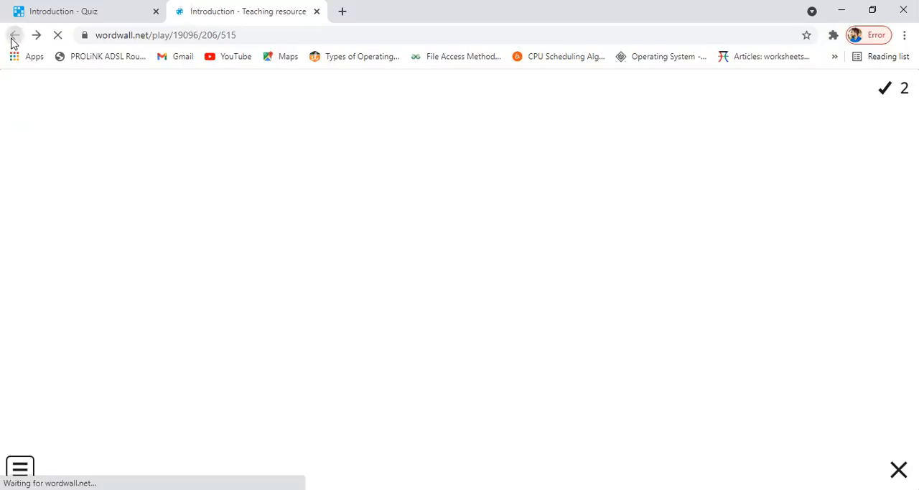